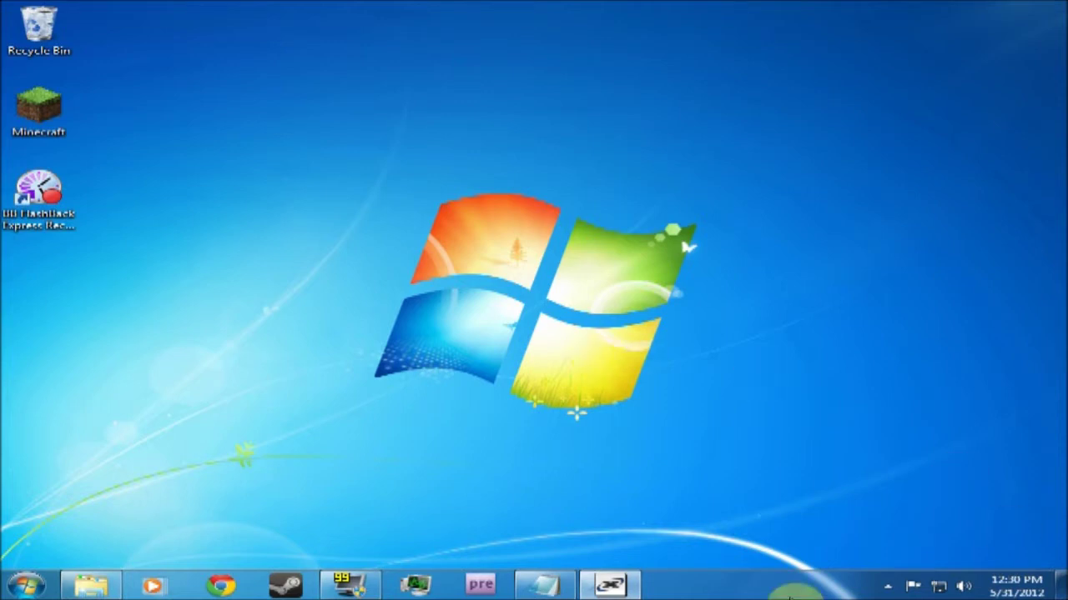
Review the seven-line Minecraft entry in the minecraft xfire note, then launch Minecraft from the desktop
left_click(556, 577)
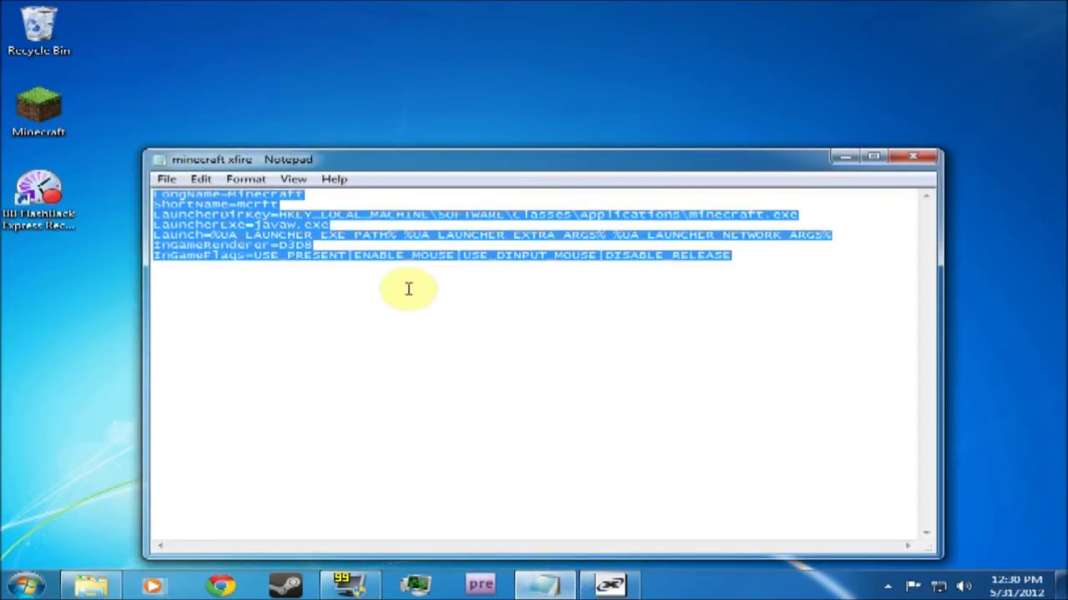
left_click_drag(771, 247, 153, 193)
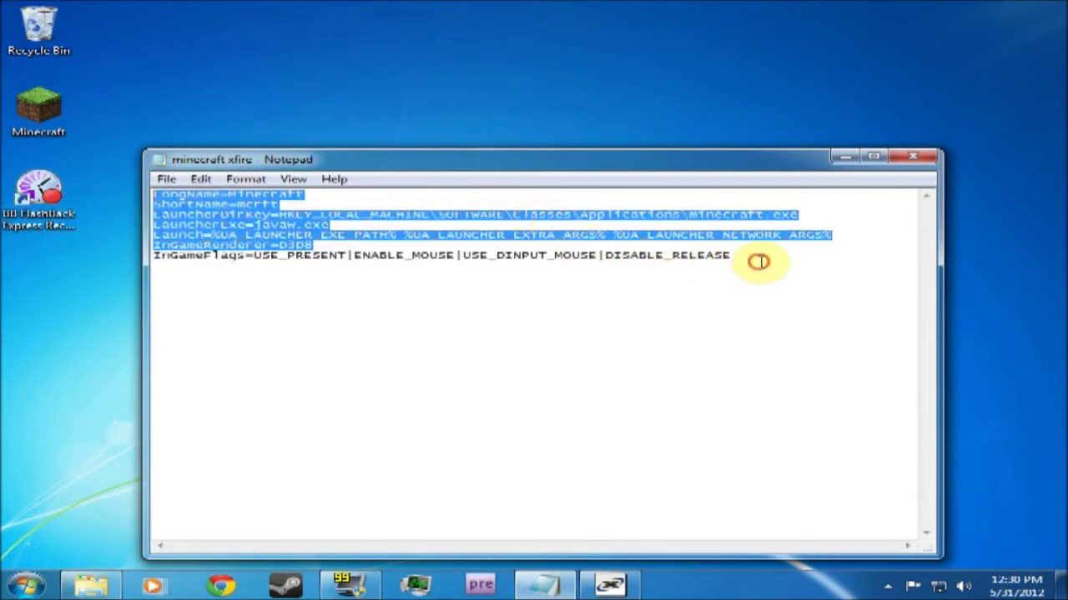
left_click_drag(758, 259, 121, 195)
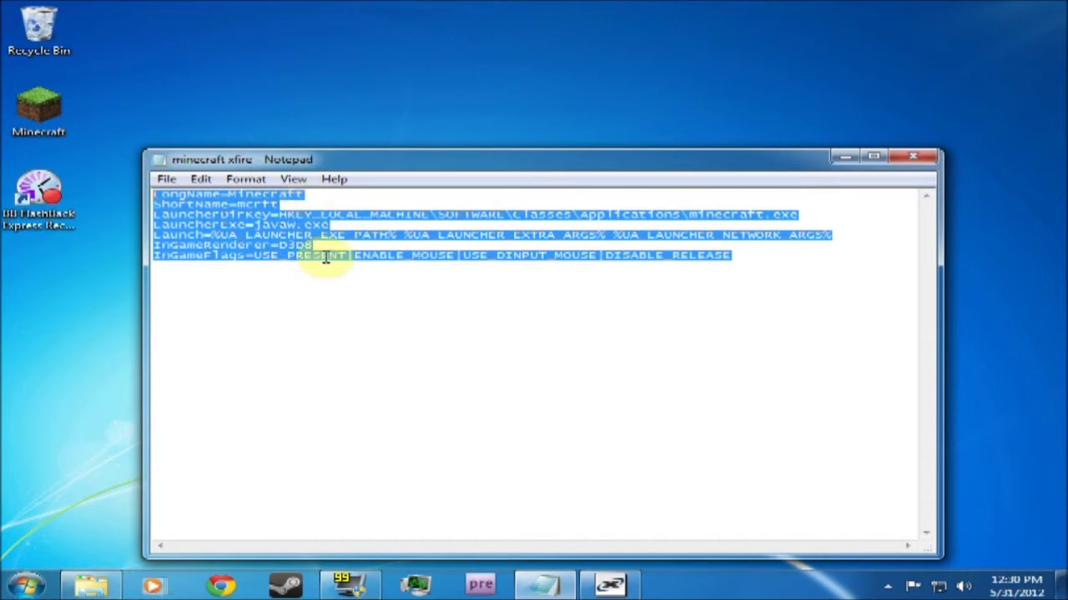
left_click(851, 157)
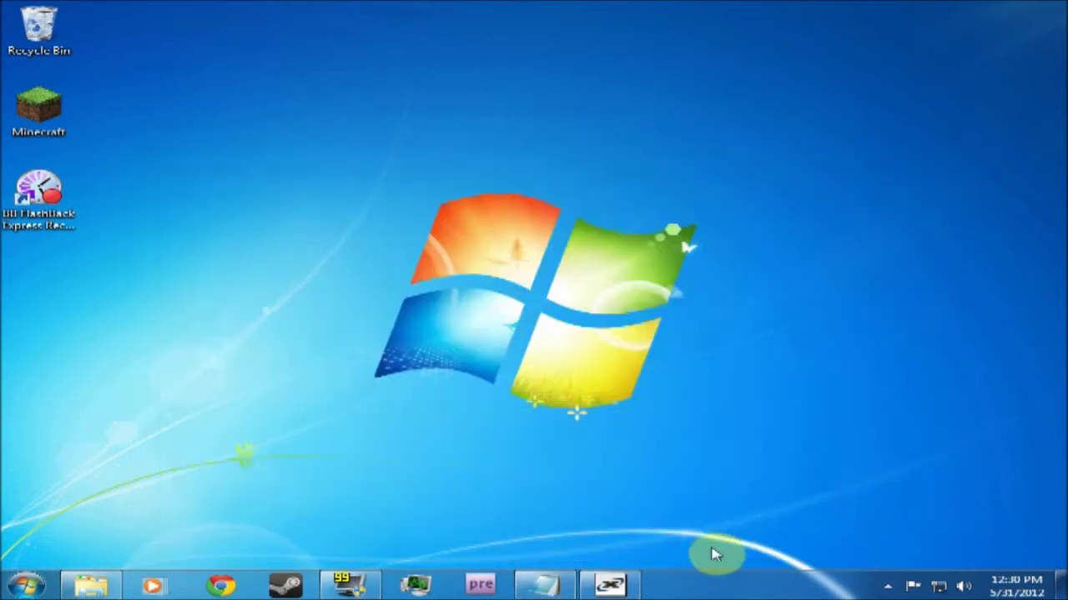
left_click(610, 584)
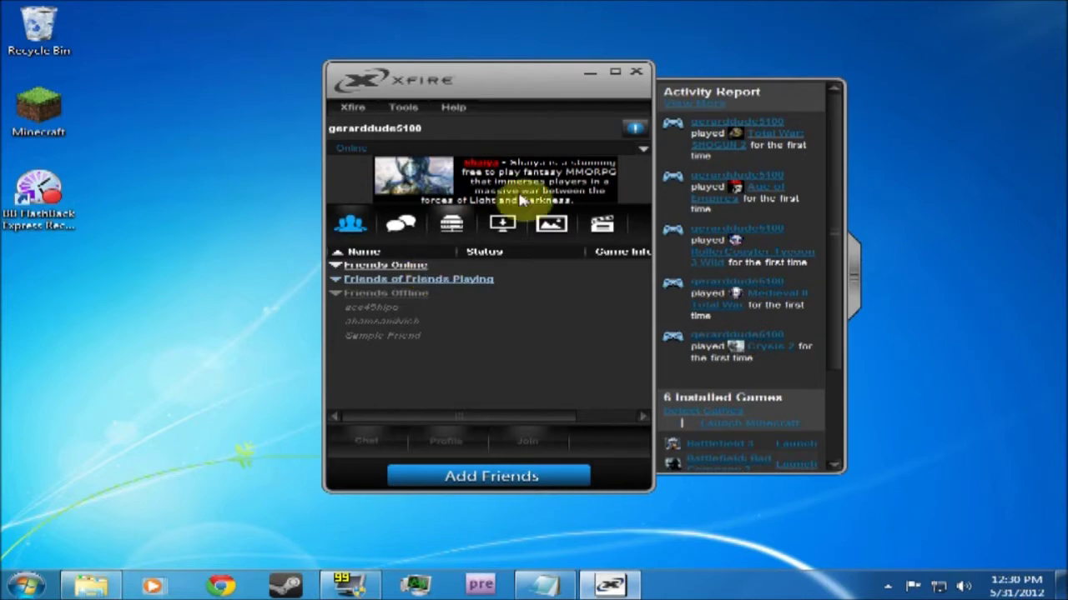
left_click(587, 72)
double_click(45, 111)
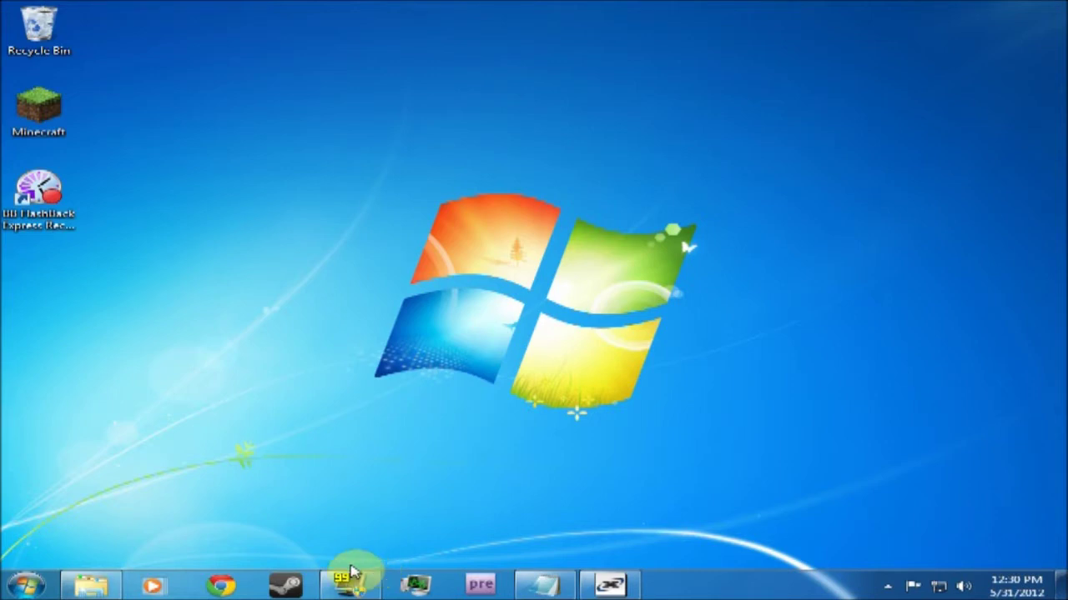
Open Local Disk (C:) and enable Show hidden files, folders, and drives in Folder options
left_click(25, 585)
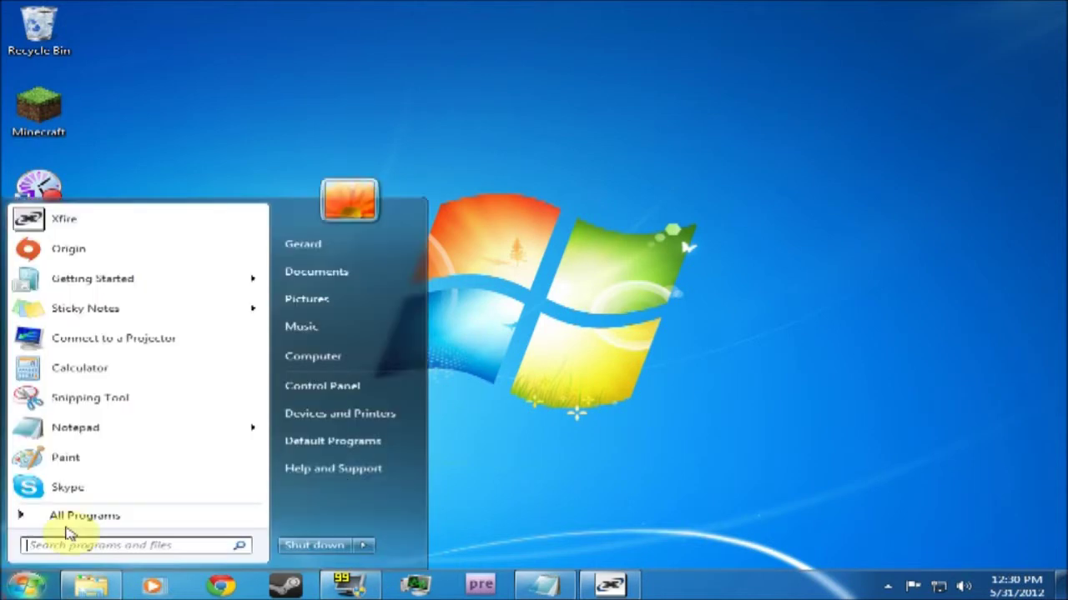
left_click(340, 357)
double_click(261, 149)
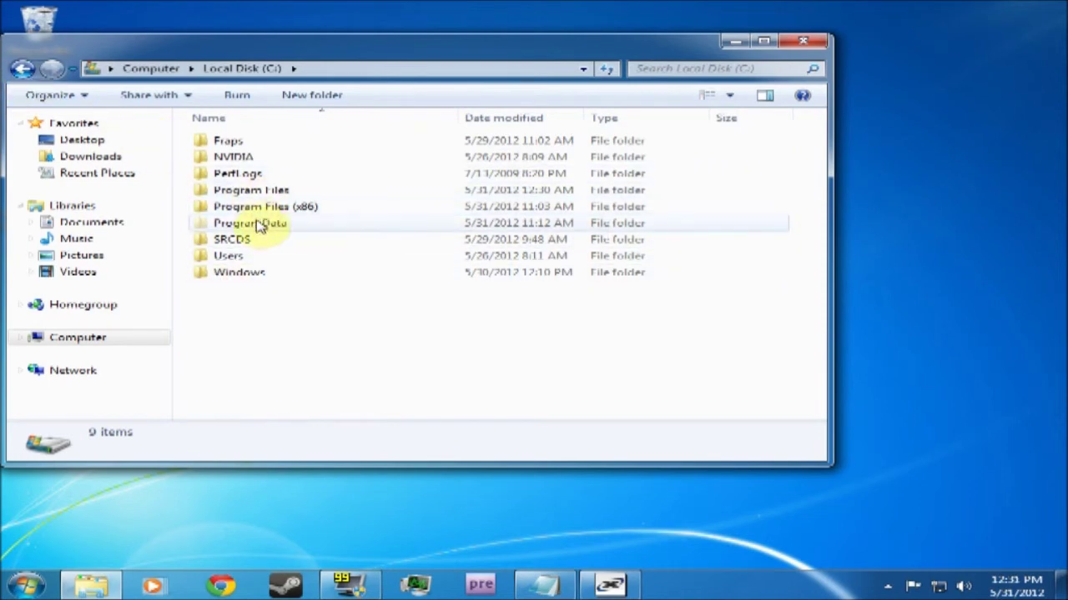
left_click(38, 98)
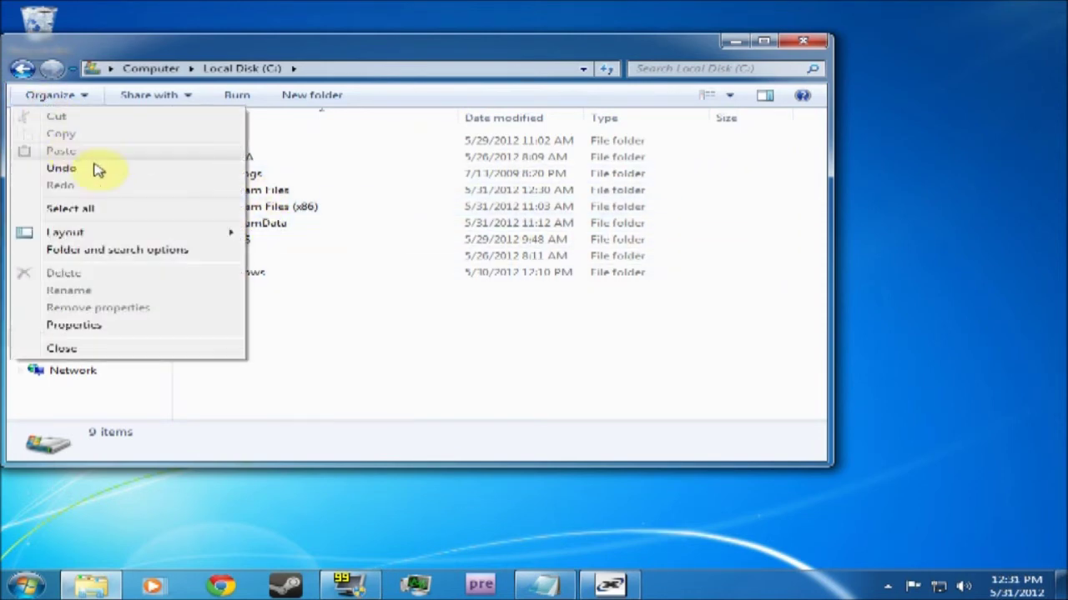
left_click(139, 259)
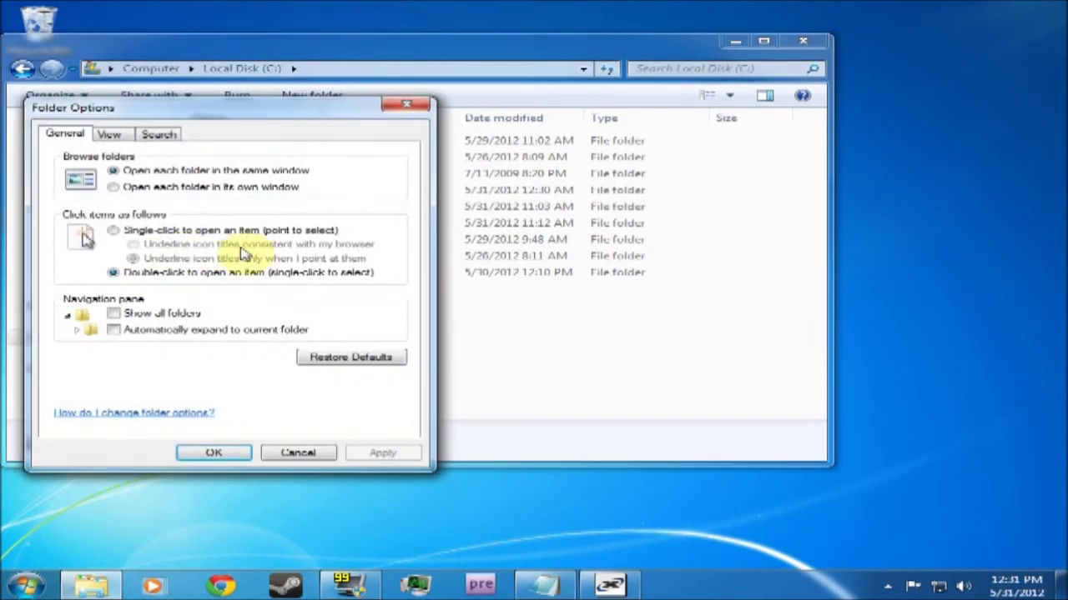
left_click(109, 135)
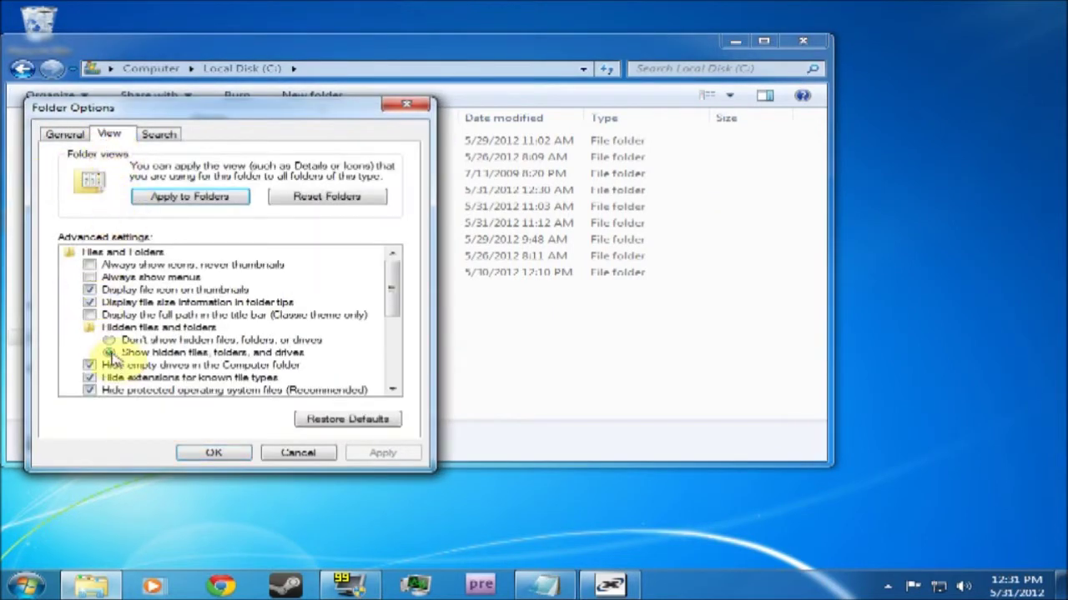
left_click(210, 352)
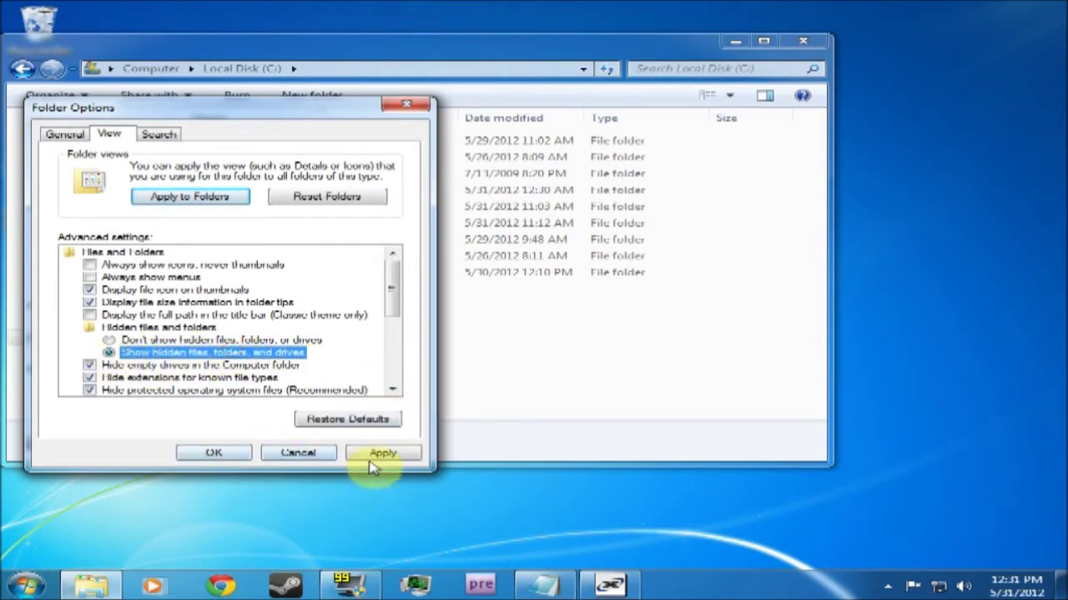
left_click(224, 451)
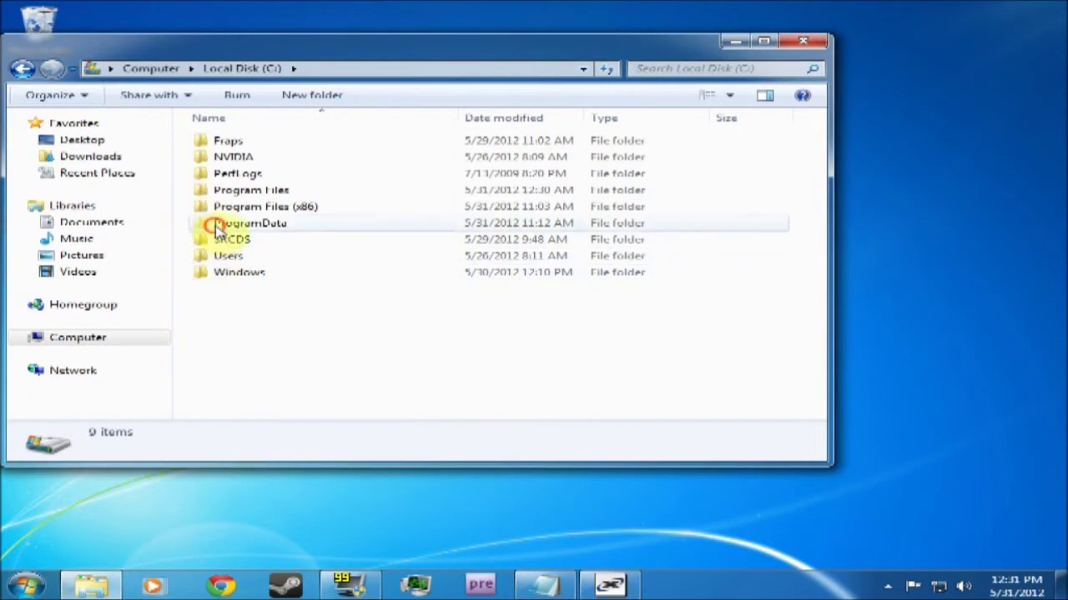
left_click(206, 224)
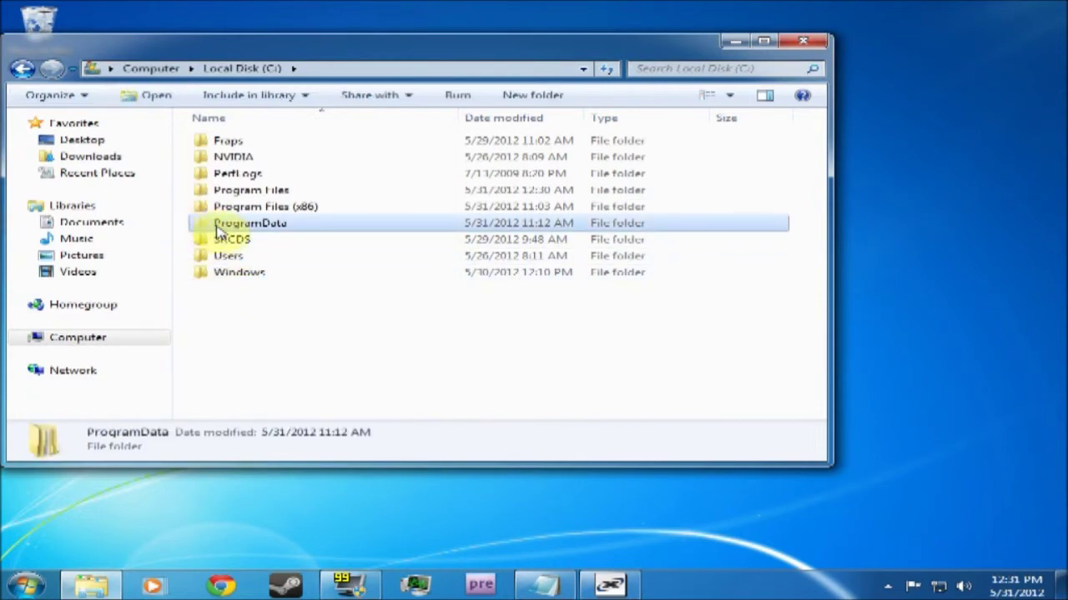
Go into ProgramData\Xfire and open xfire_games with Edit with Notepad++
double_click(229, 225)
scroll(234, 221, "down", 2)
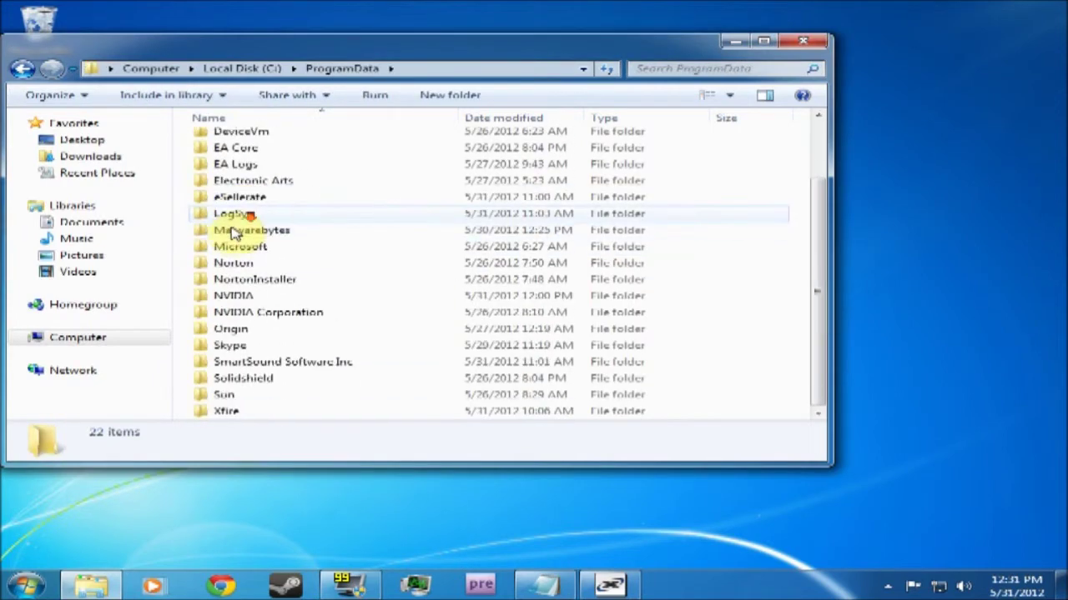
double_click(258, 411)
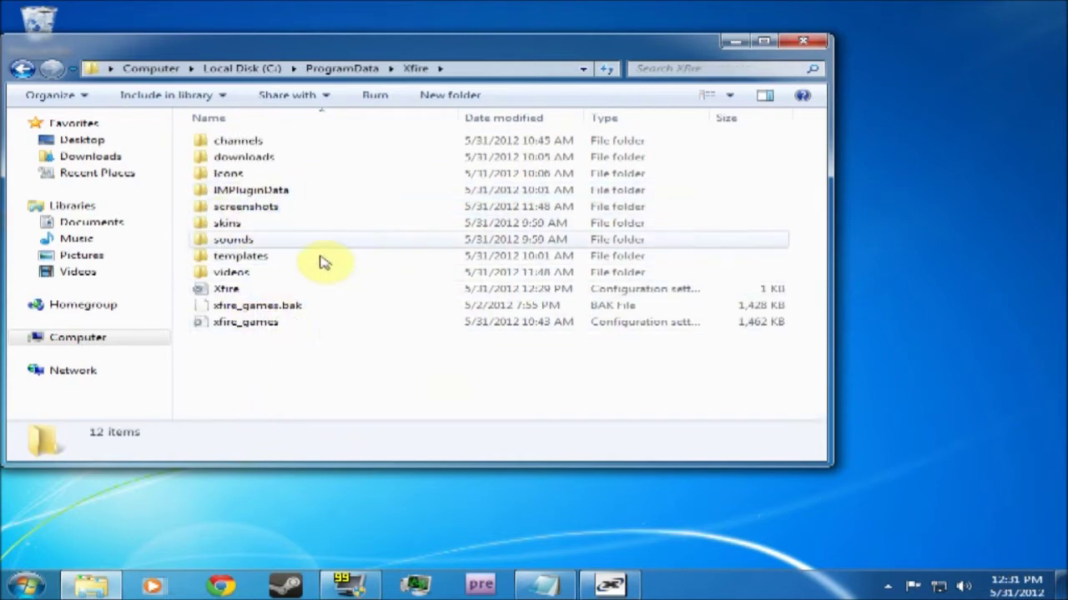
left_click(325, 325)
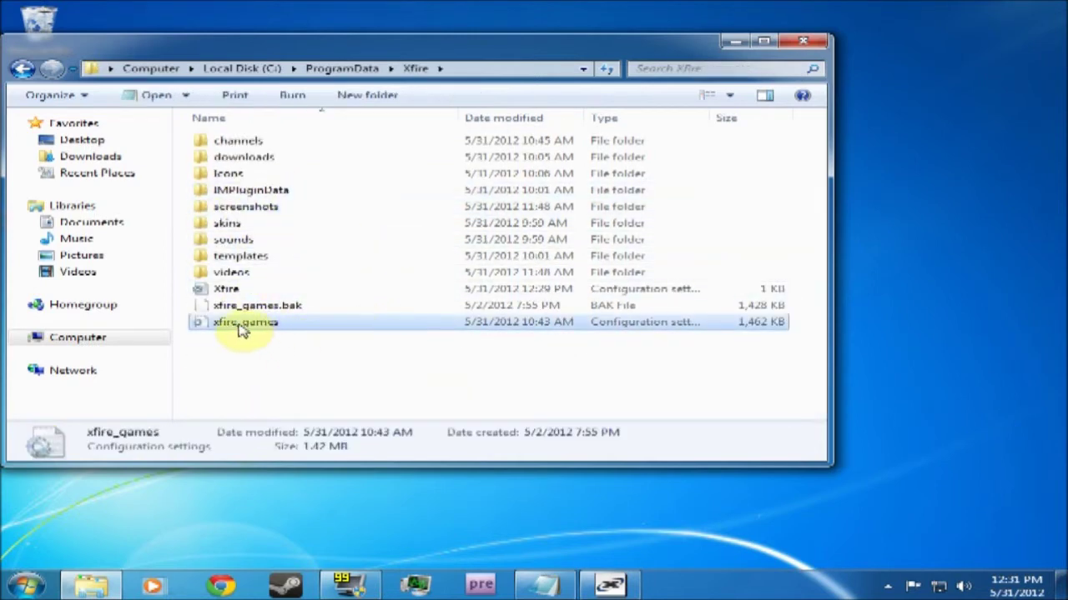
right_click(292, 323)
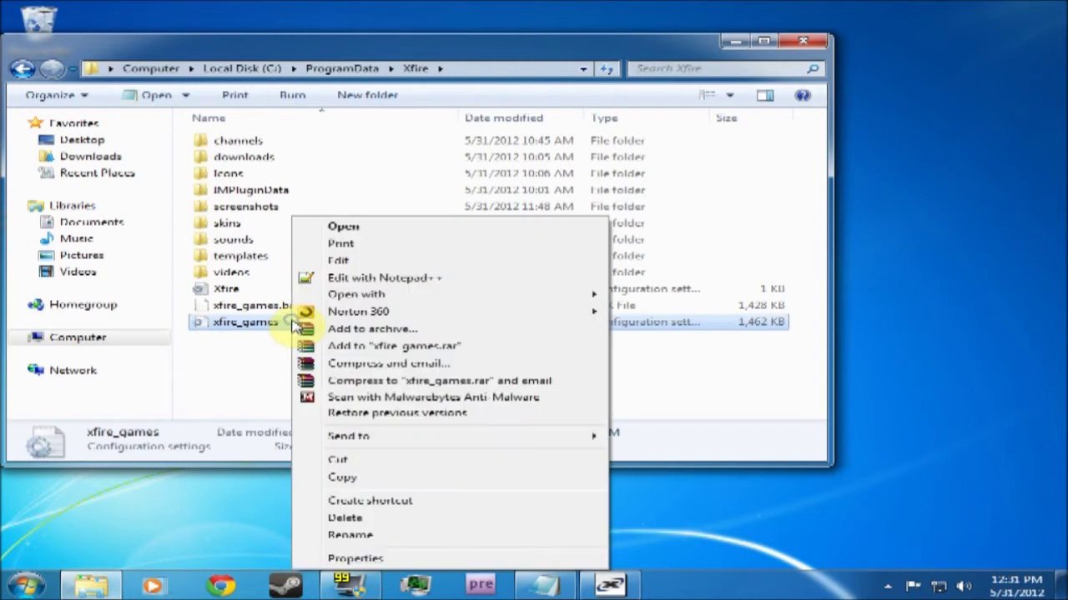
left_click(364, 282)
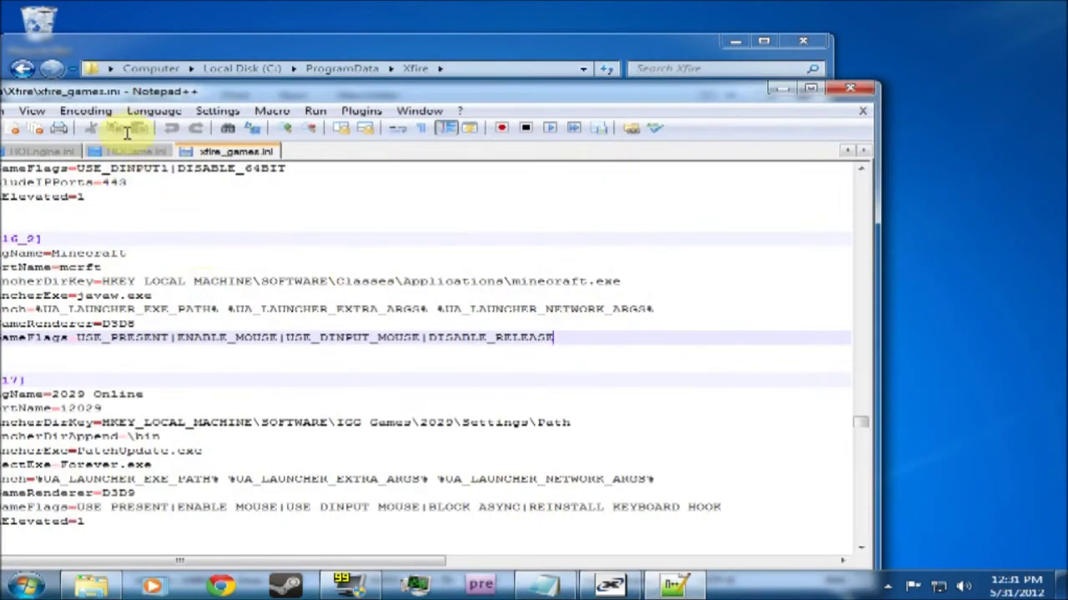
Maximize Notepad++ and scroll to the top of xfire_games.ini
left_click_drag(151, 90, 367, 3)
scroll(216, 248, "up", 3)
scroll(217, 247, "up", 20)
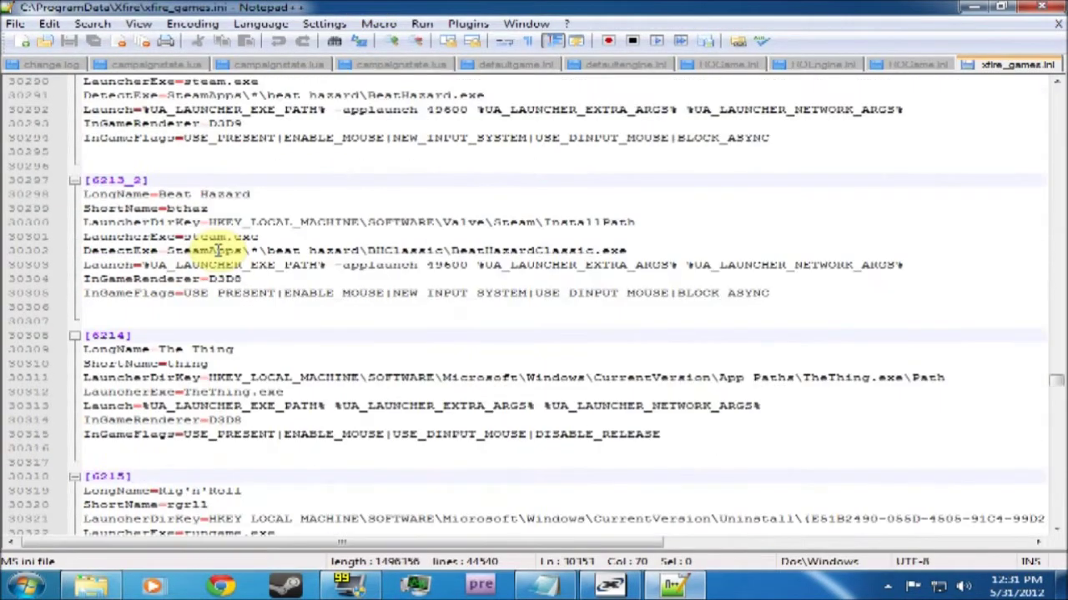
left_click_drag(1054, 385, 1032, 65)
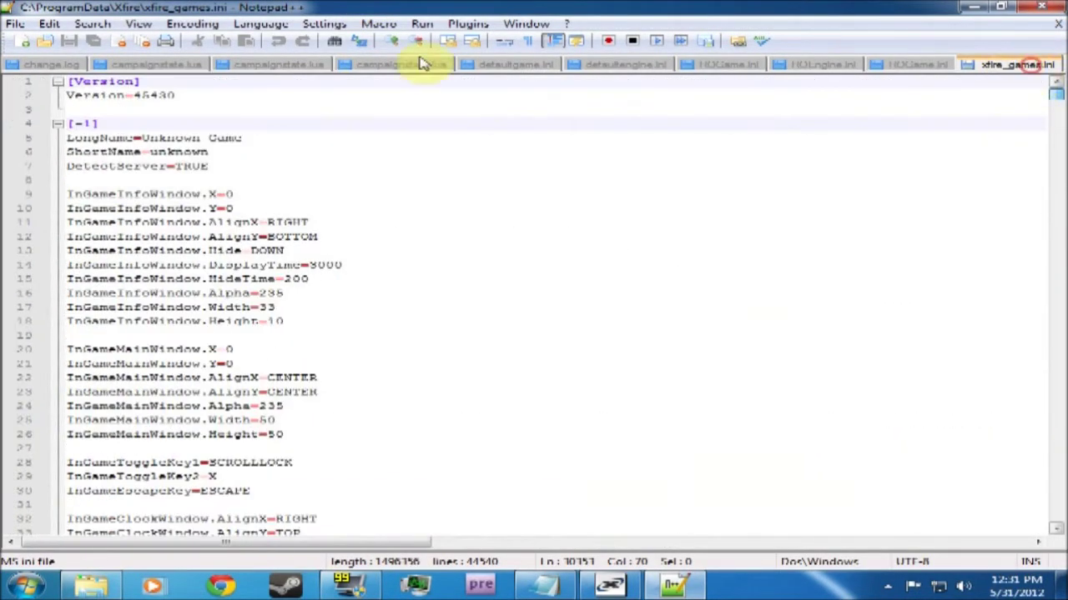
Search for 'minecraft' to reach the [6216_1] entry at line 30330
left_click(192, 24)
left_click(99, 43)
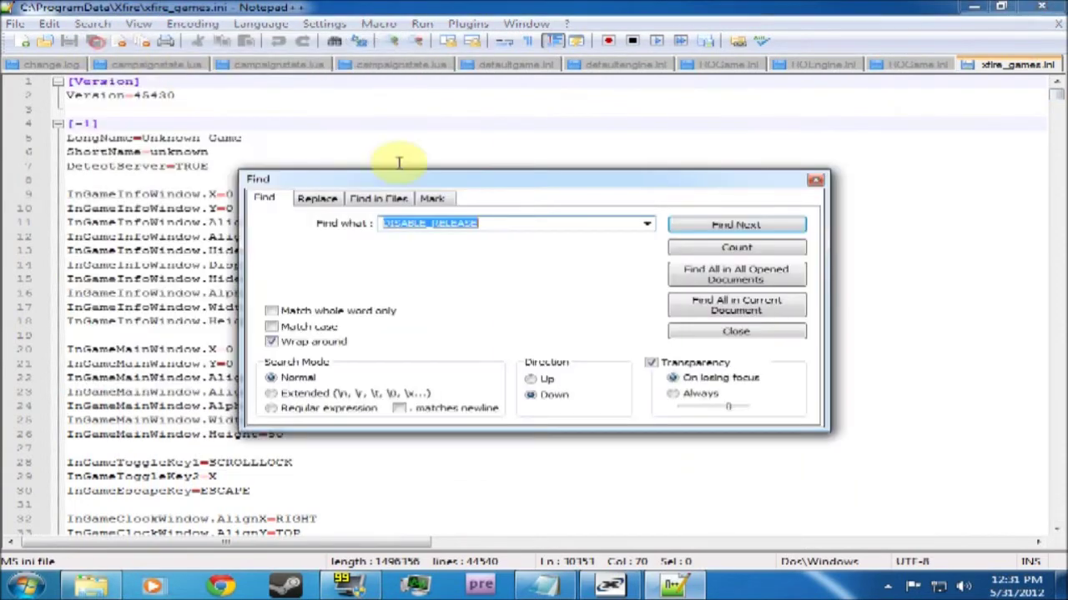
key("BackSpace")
type("minecraft")
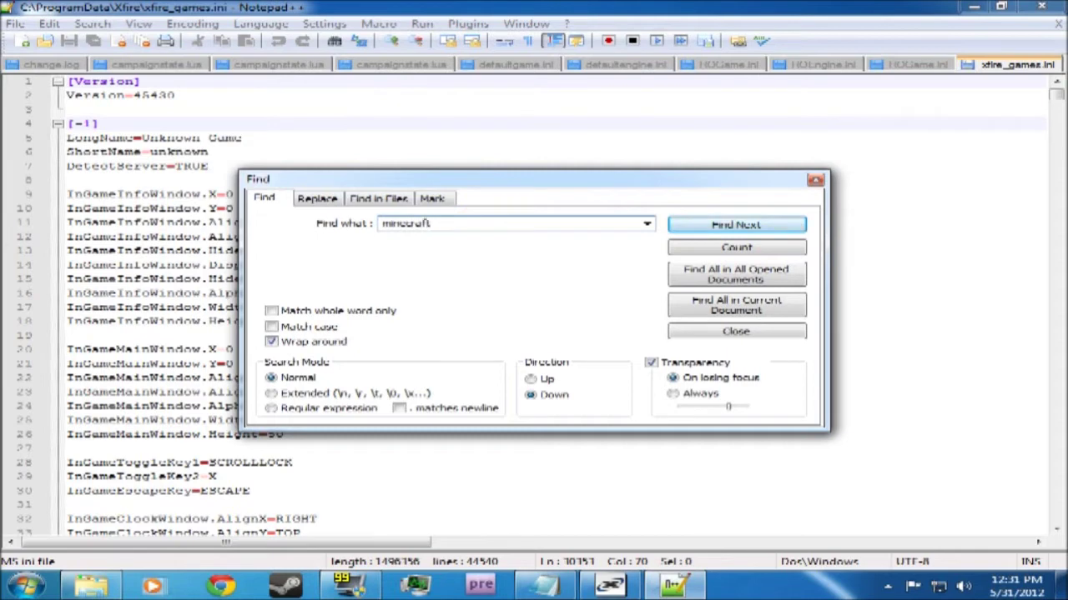
key("Return")
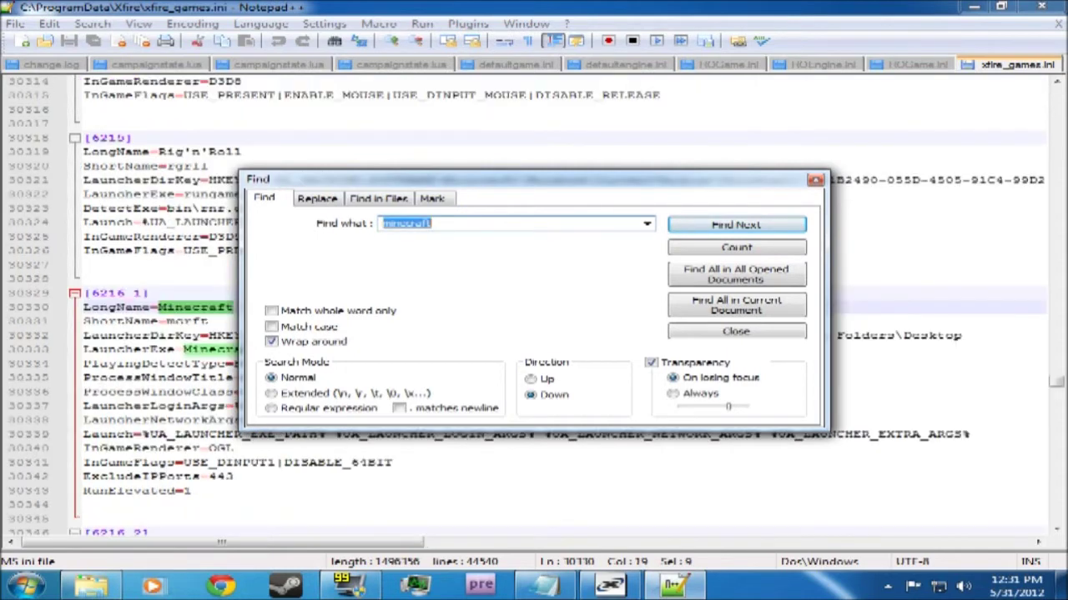
left_click(816, 185)
Select lines of the [6216_1] Minecraft entry, including its Minecraft.exe launcher name
left_click(222, 319)
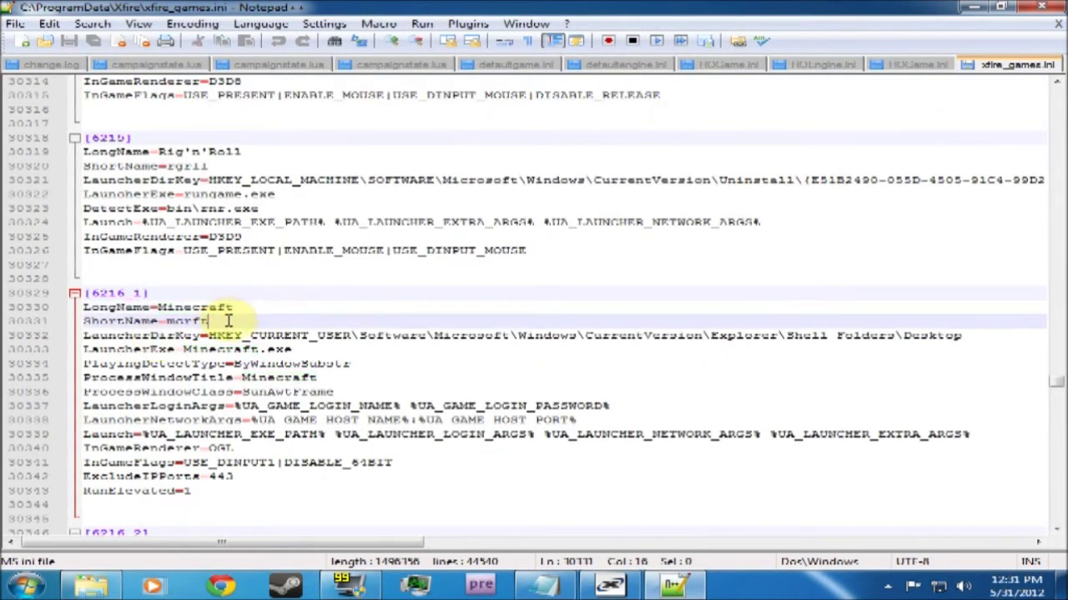
left_click_drag(232, 307, 79, 305)
left_click(235, 494)
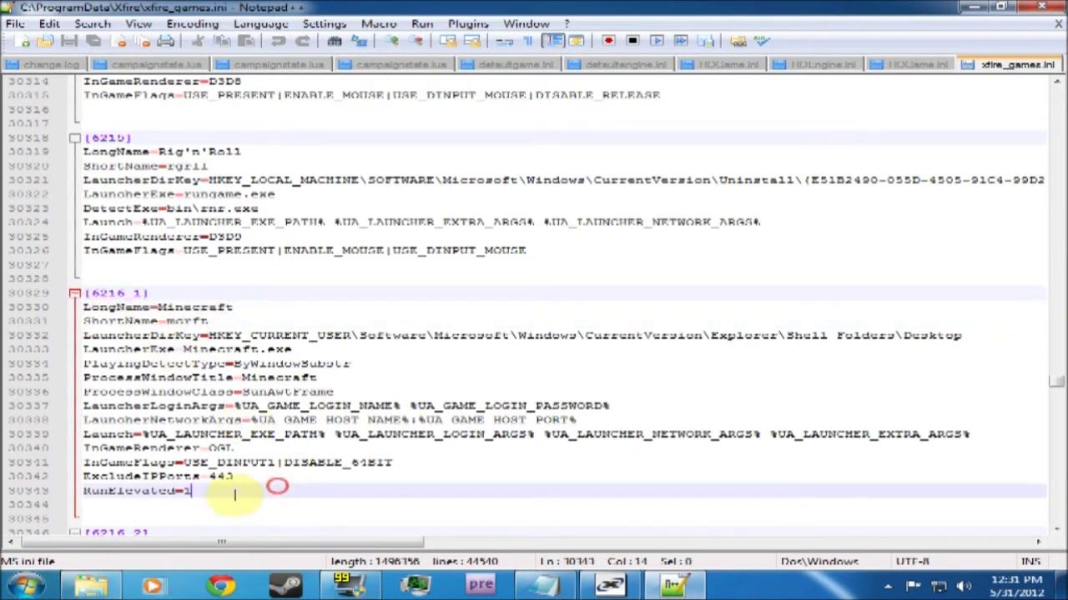
left_click_drag(235, 494, 67, 310)
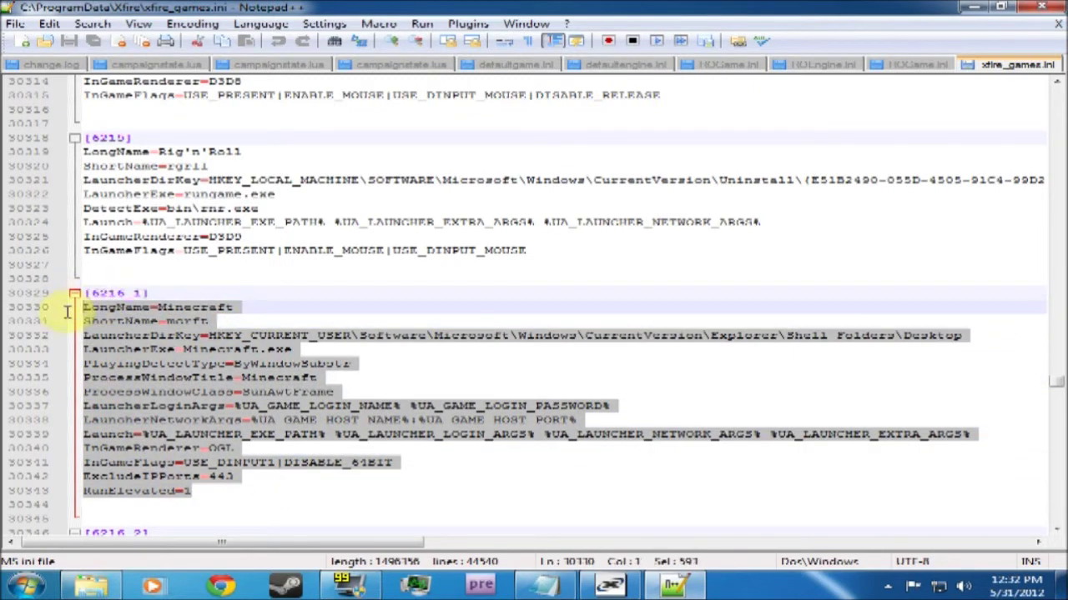
left_click(216, 433)
left_click_drag(288, 349, 193, 350)
Compare the [6216_2] entry with [6216_1], then bring back the minecraft xfire note
scroll(200, 352, "down", 5)
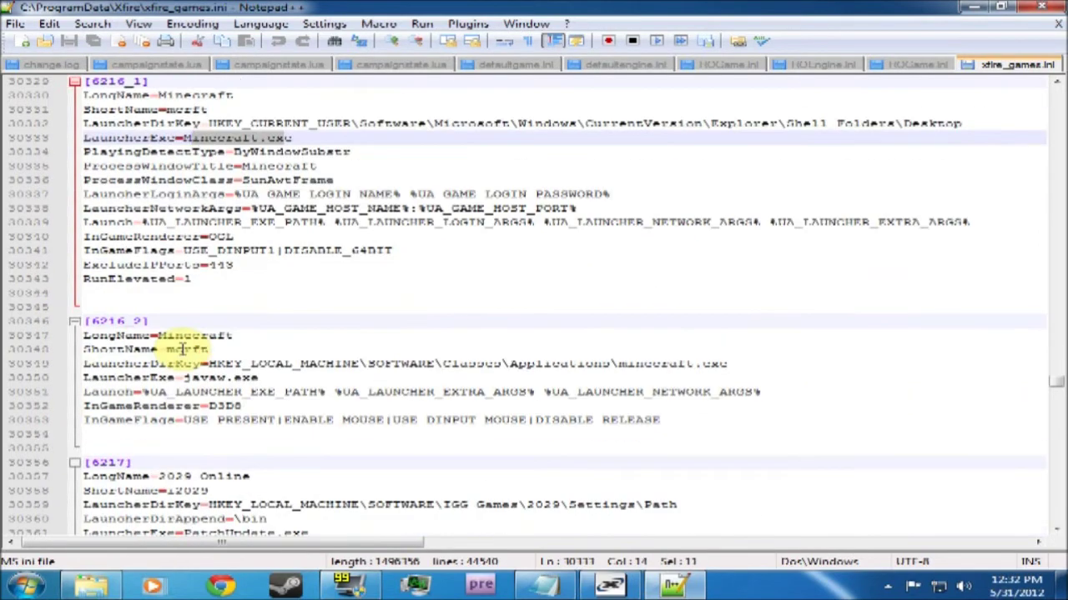
left_click_drag(241, 283, 106, 109)
left_click_drag(312, 435, 84, 335)
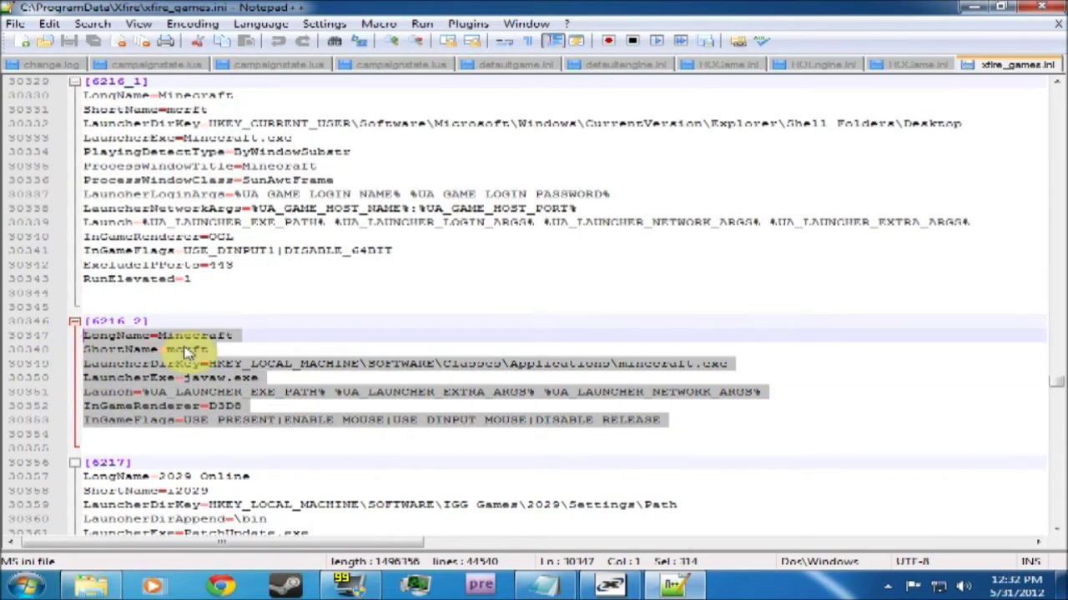
scroll(155, 233, "up", 1)
scroll(153, 237, "down", 3)
scroll(152, 238, "up", 3)
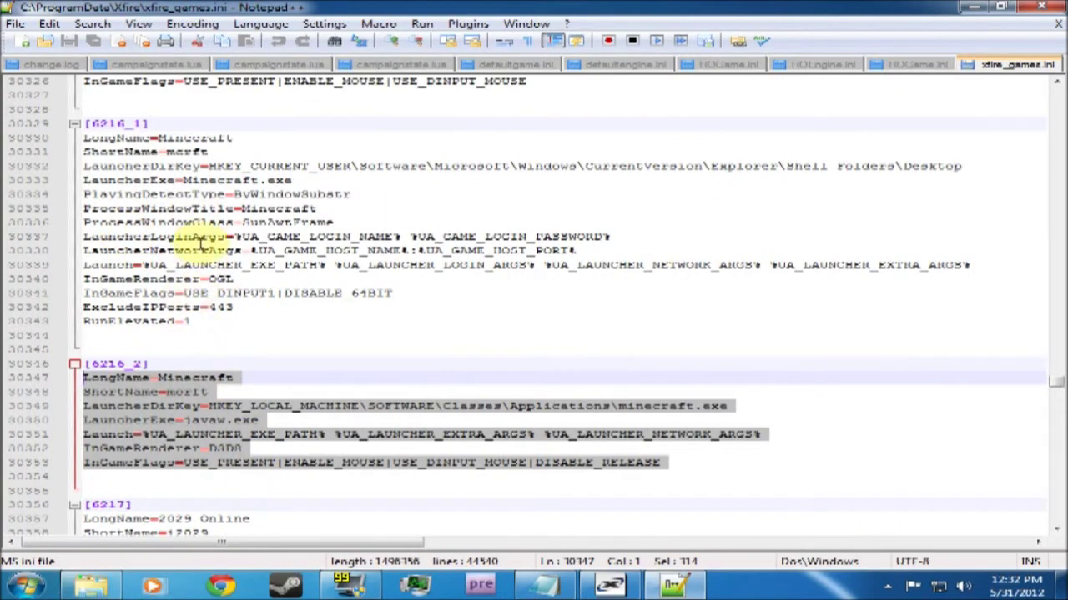
scroll(234, 260, "up", 5)
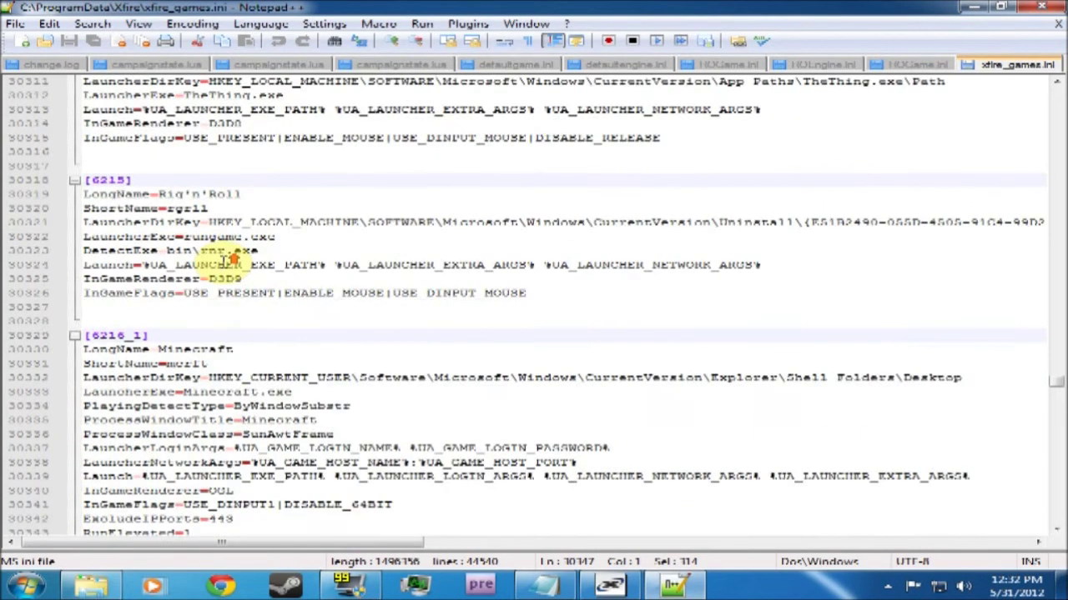
scroll(230, 261, "down", 5)
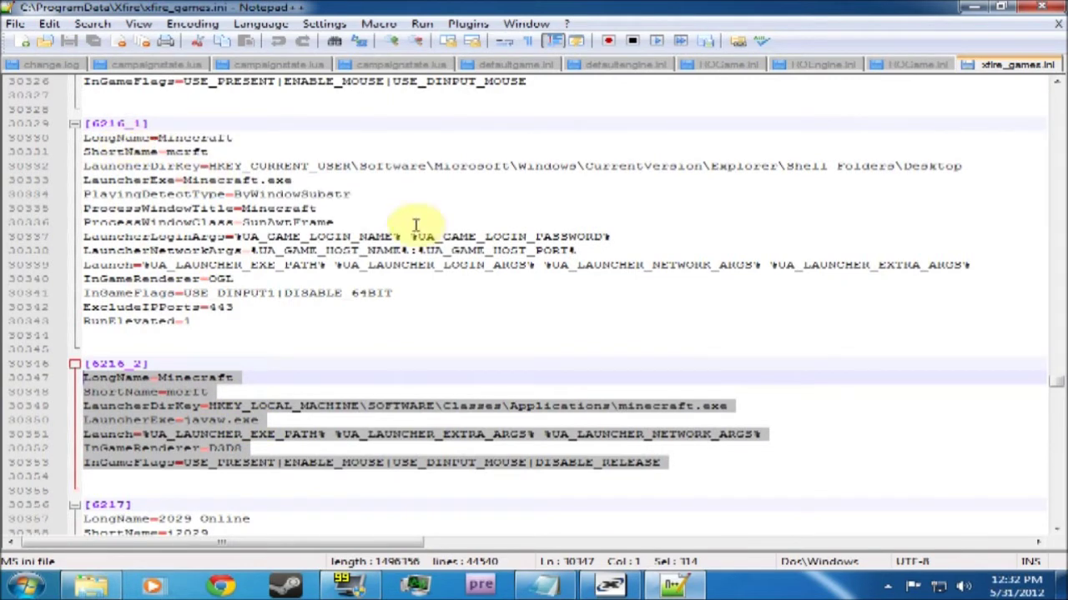
left_click_drag(294, 180, 142, 180)
left_click(205, 391)
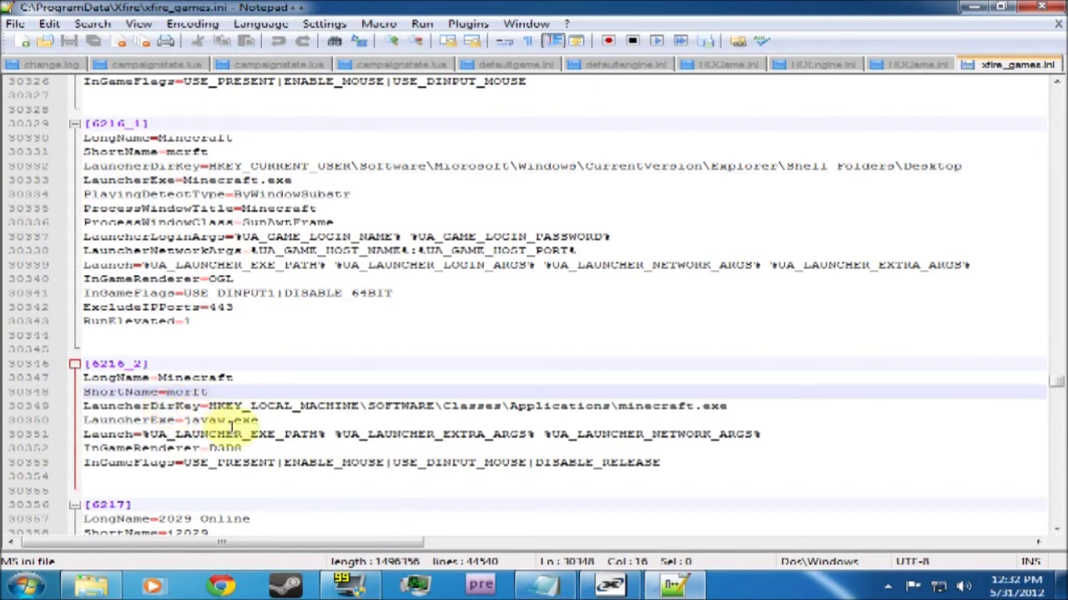
left_click(534, 523)
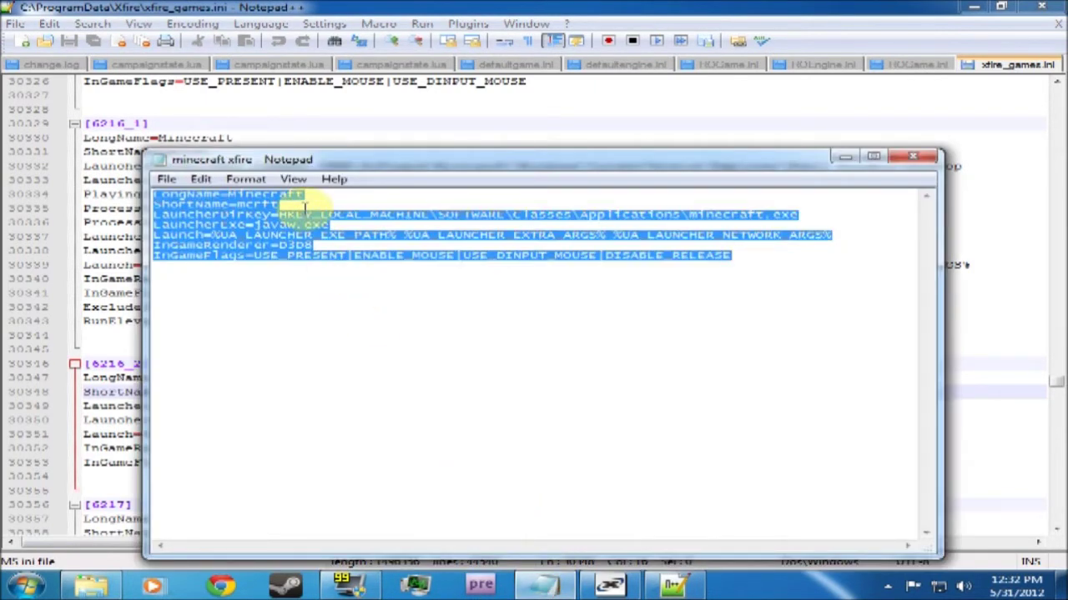
Compare the note's copied entry against the [6216_2] Minecraft section in xfire_games.ini
left_click_drag(739, 258, 6, 204)
left_click(111, 337)
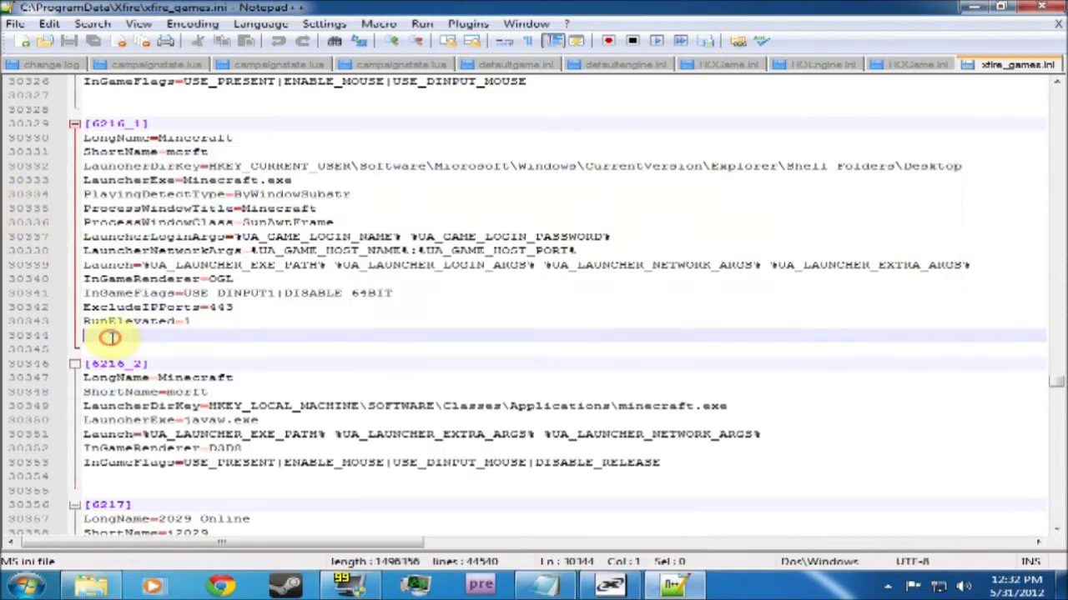
left_click(152, 365)
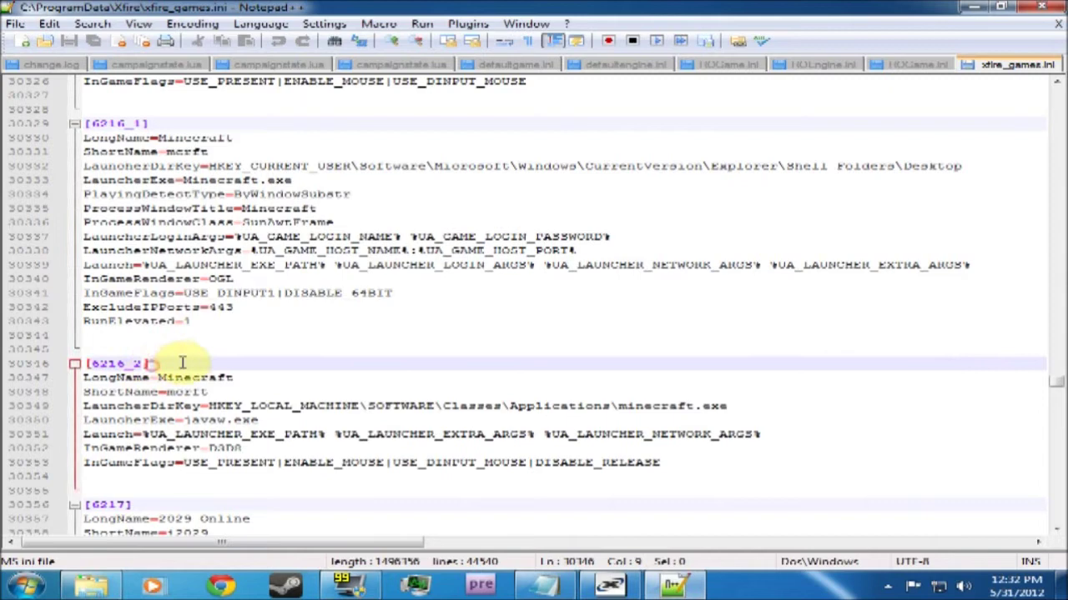
left_click(149, 124)
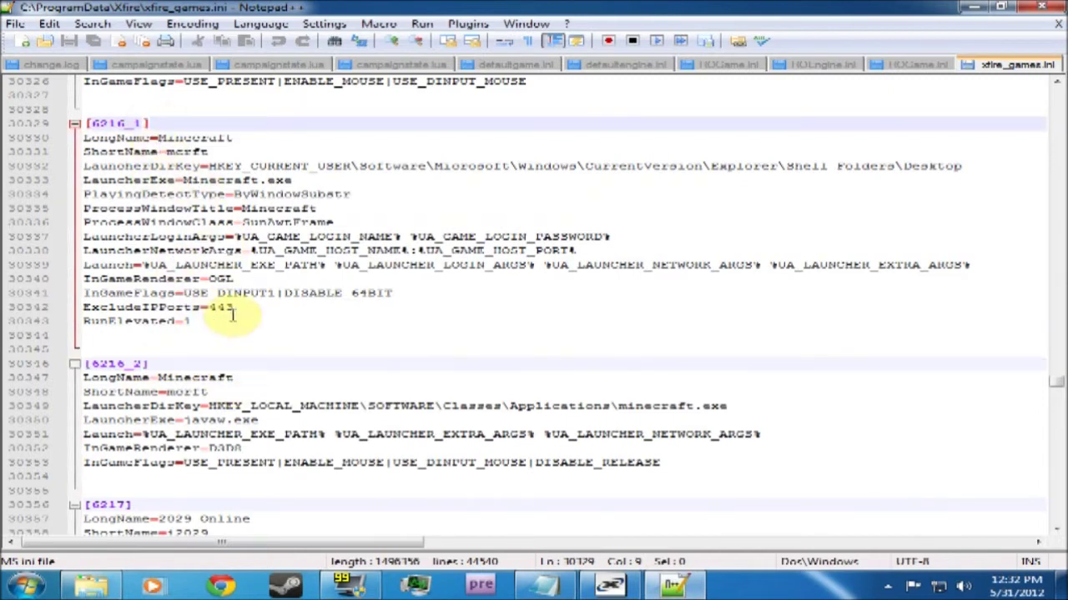
left_click_drag(716, 465, 4, 377)
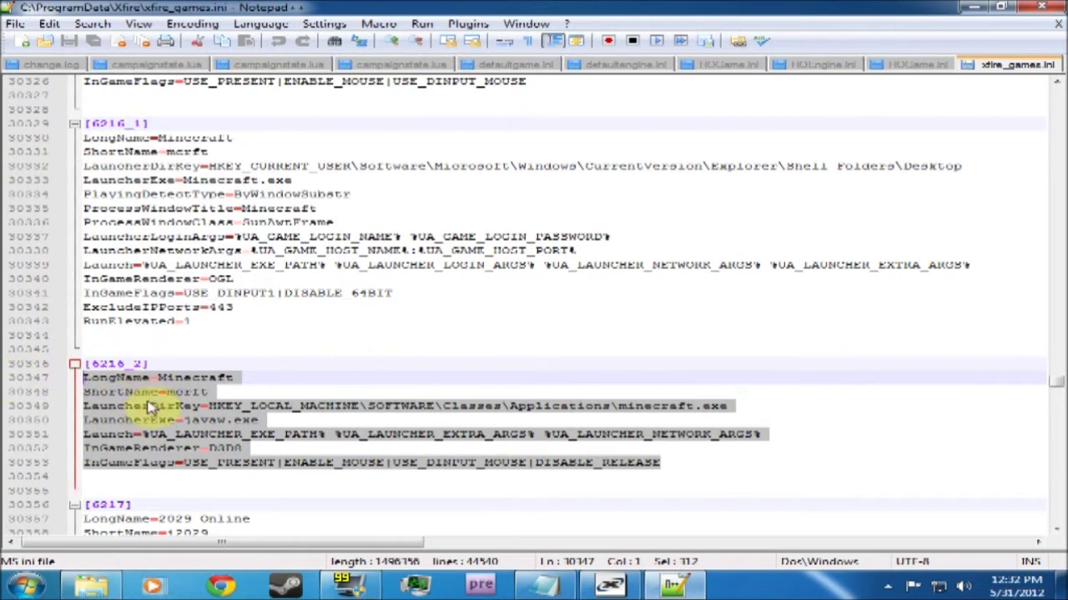
Check the LongName line, then compare LauncherExe values javaw.exe and Minecraft.exe
left_click(542, 584)
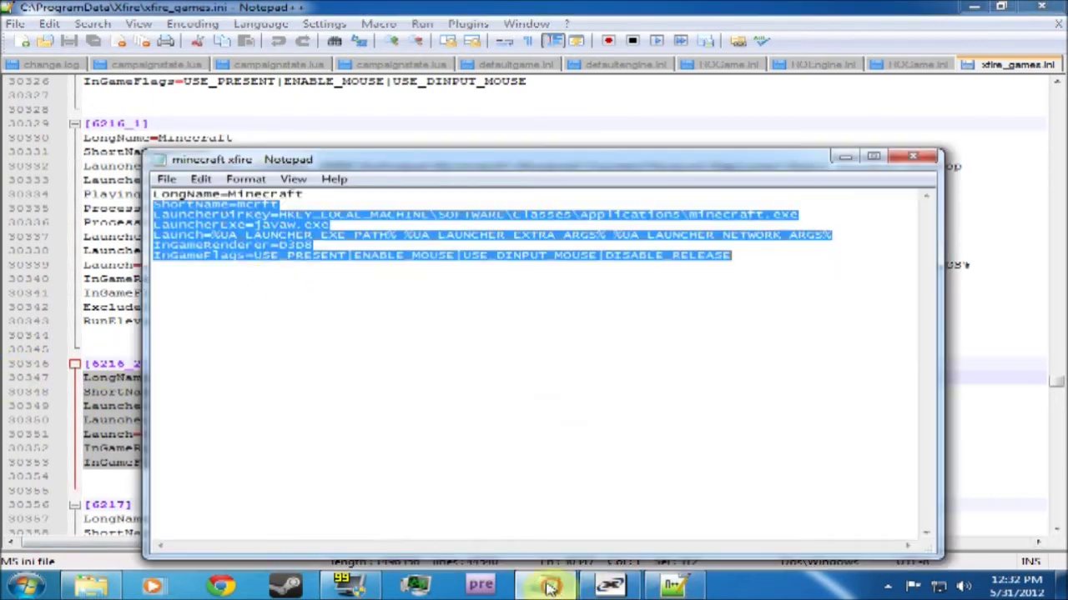
left_click_drag(305, 193, 13, 178)
left_click(98, 394)
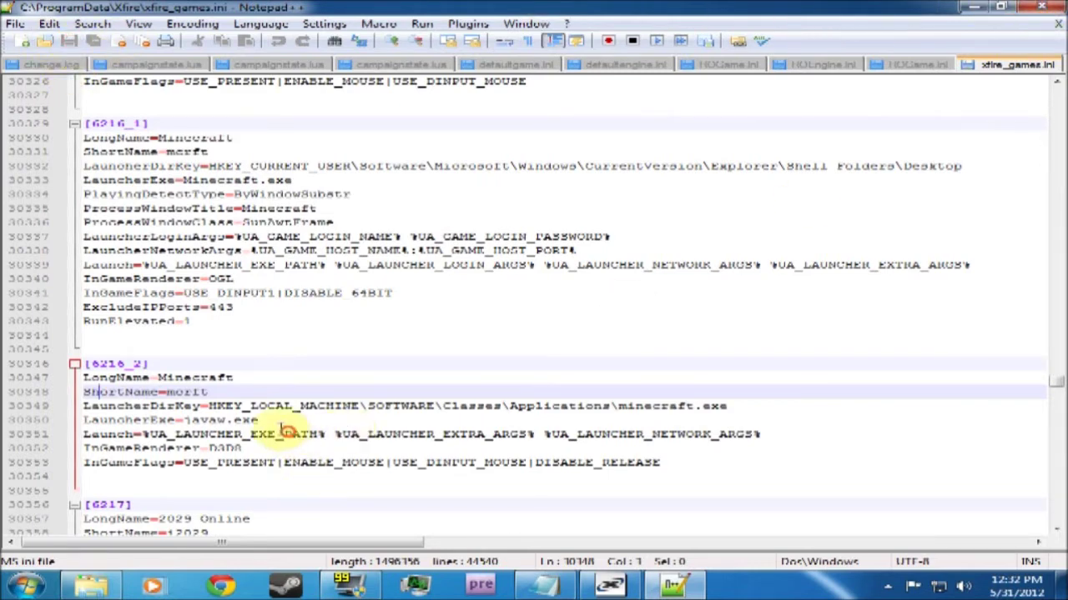
left_click_drag(260, 421, 209, 423)
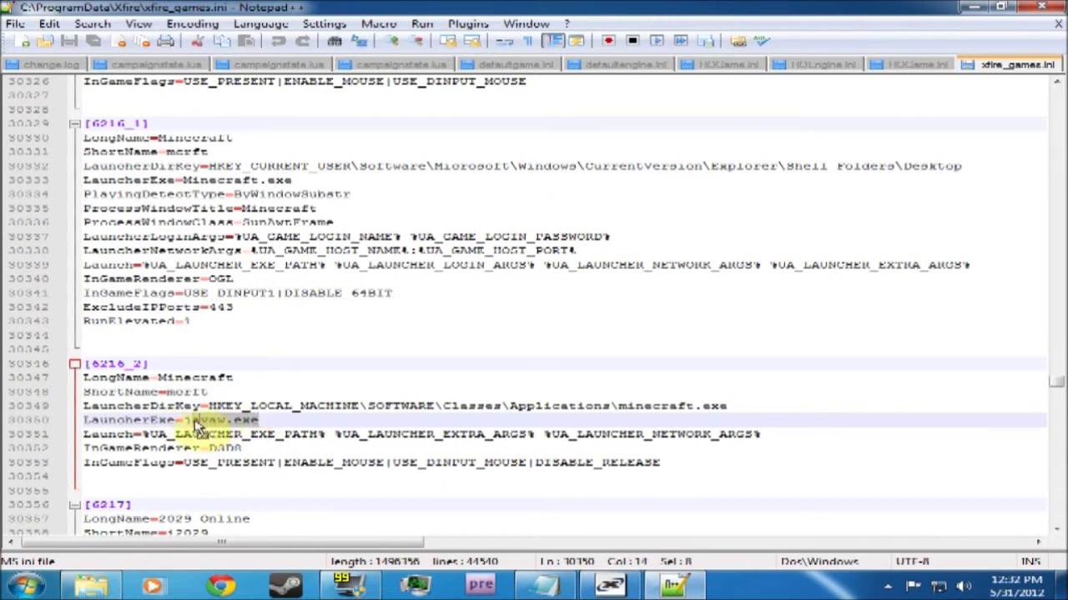
left_click_drag(307, 181, 187, 180)
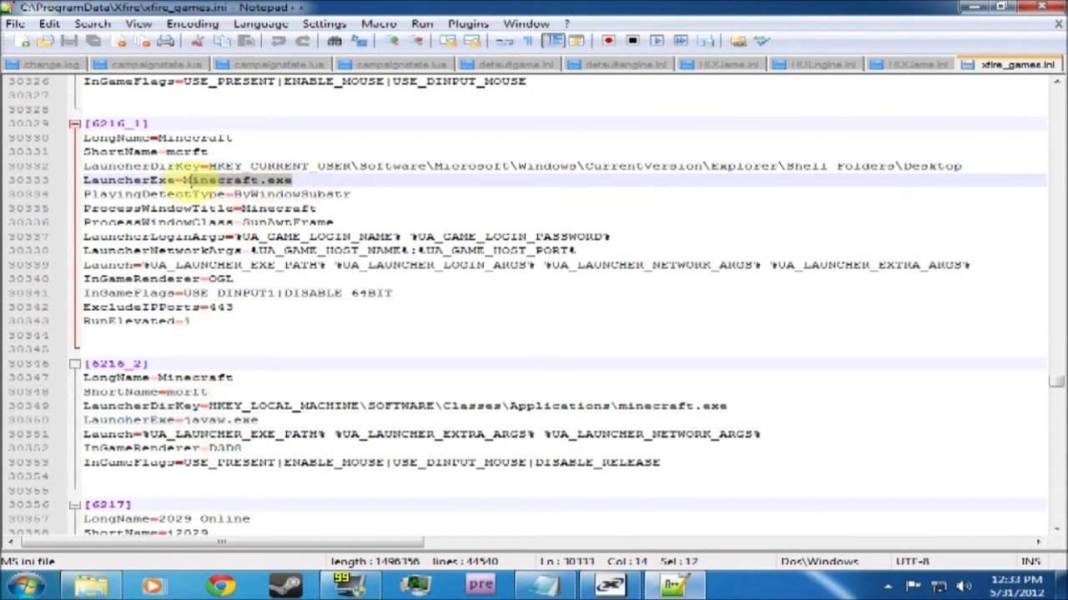
left_click(262, 421)
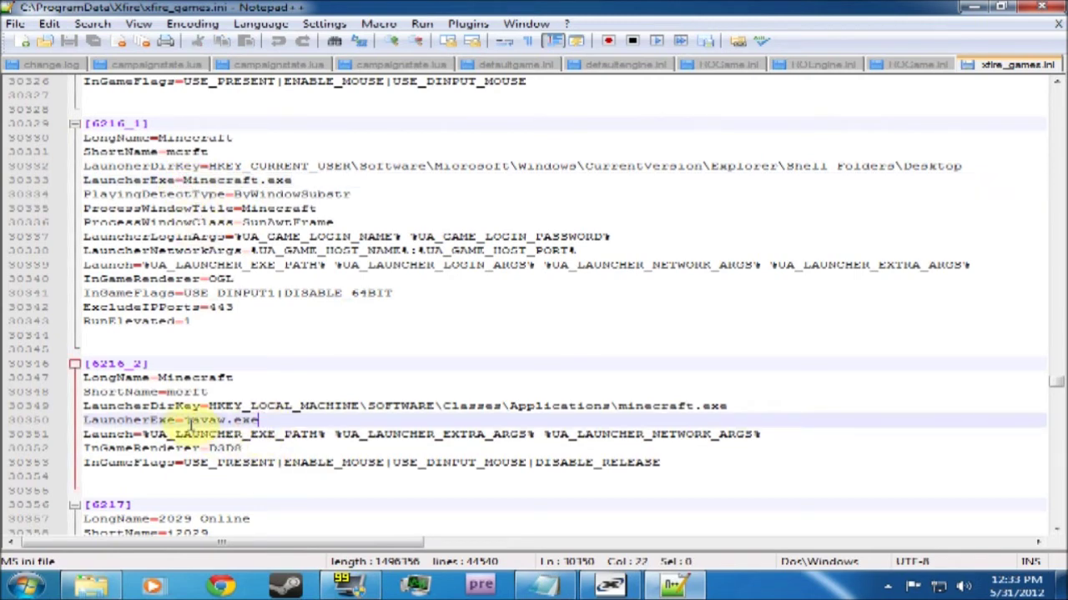
left_click_drag(183, 421, 269, 419)
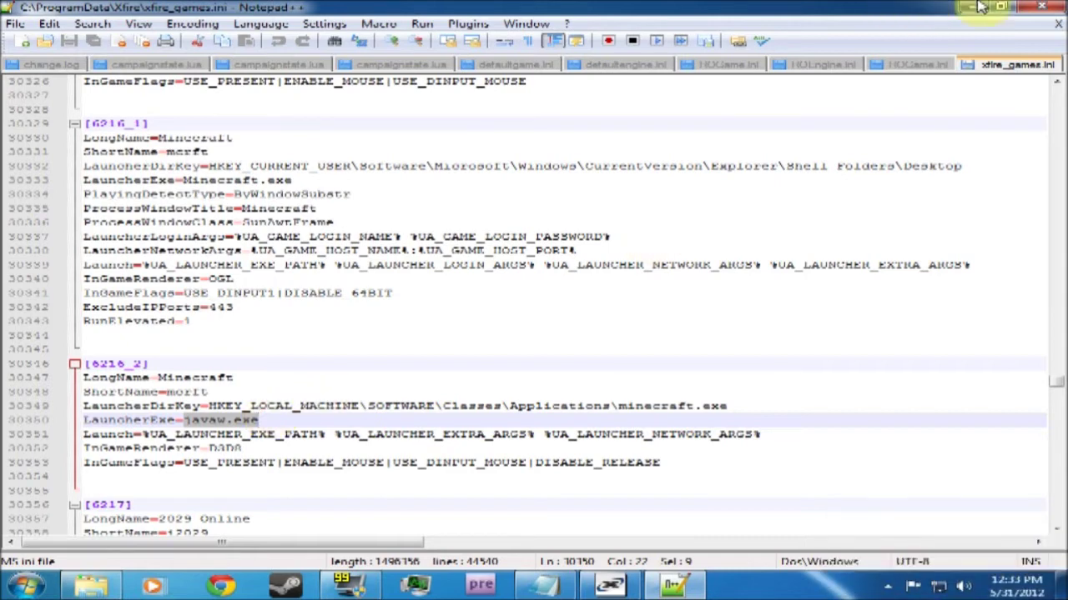
Close Notepad++, the minecraft xfire note and the Xfire folder window
left_click(1032, 7)
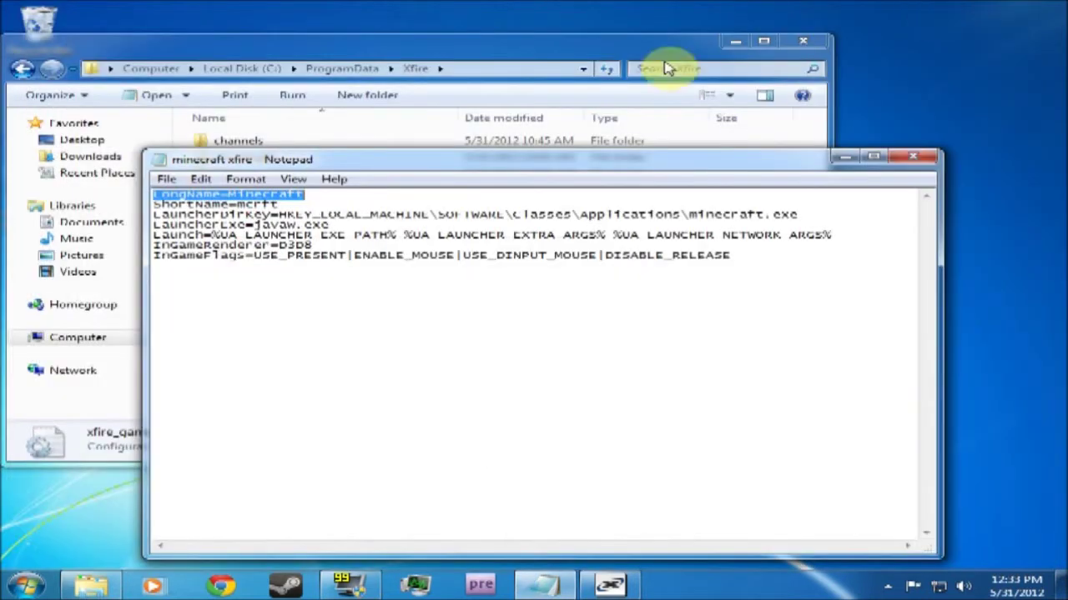
left_click(912, 156)
left_click(800, 44)
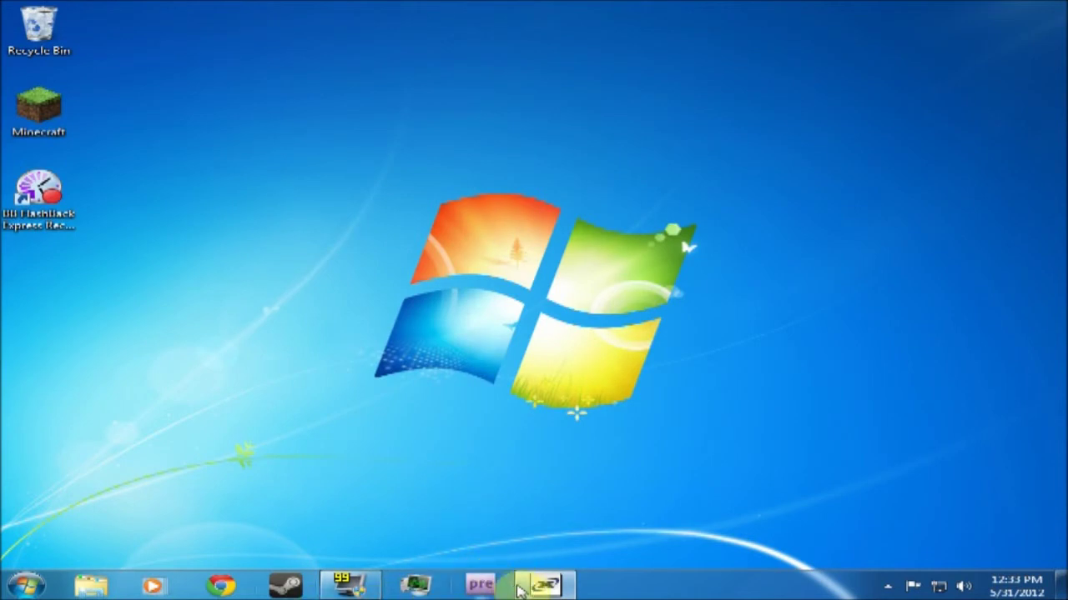
Open Xfire's Tools > Options on the Games tab listing installed games
left_click(544, 586)
left_click(402, 108)
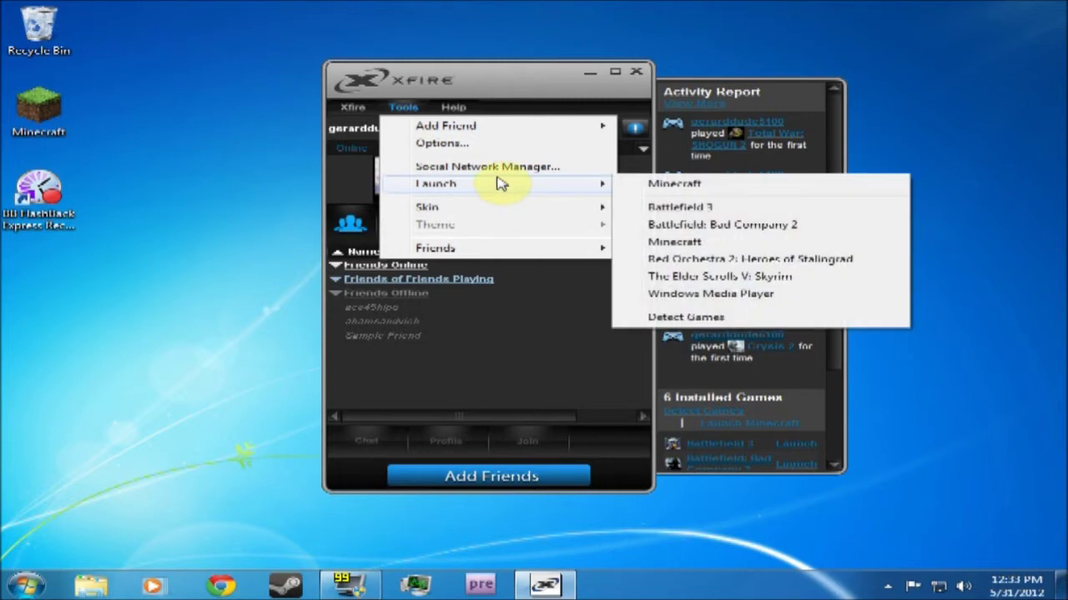
left_click(496, 143)
left_click(741, 101)
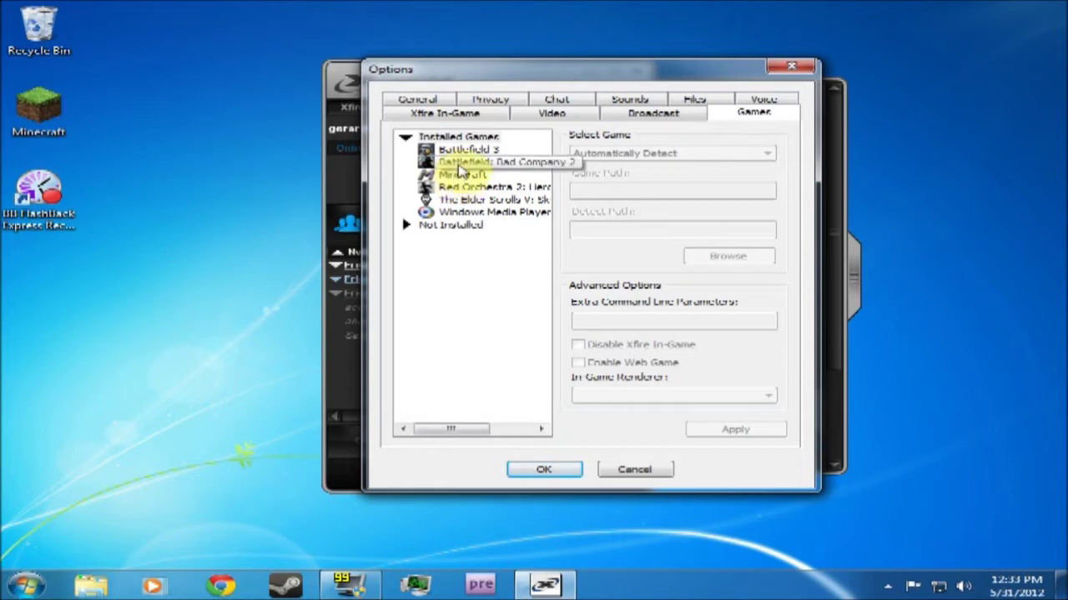
Keep Minecraft on manual detection and browse for an executable filtered to javaw.exe
left_click(447, 174)
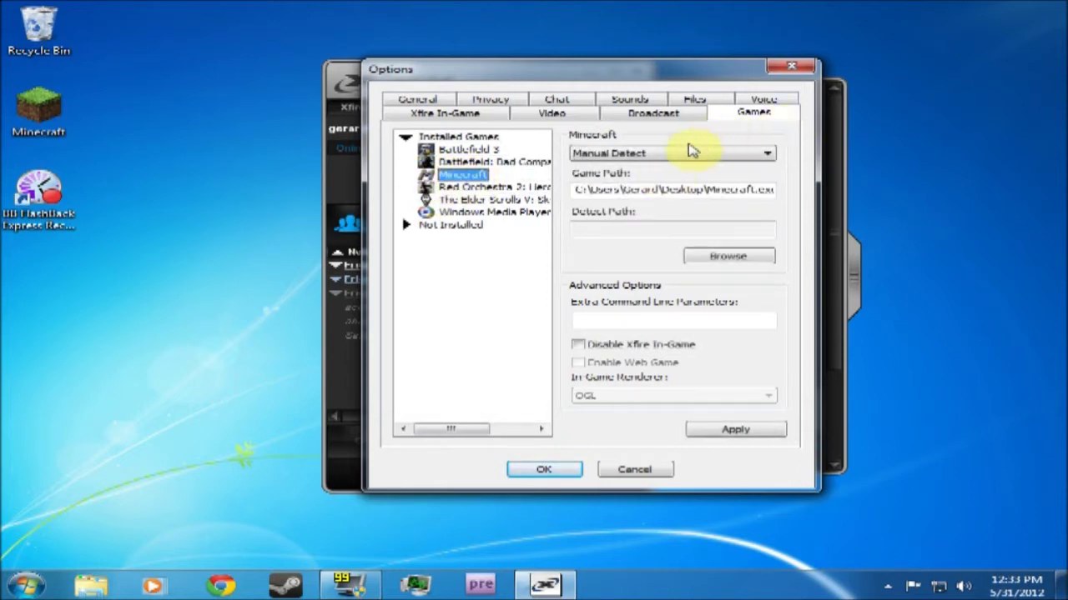
left_click(686, 152)
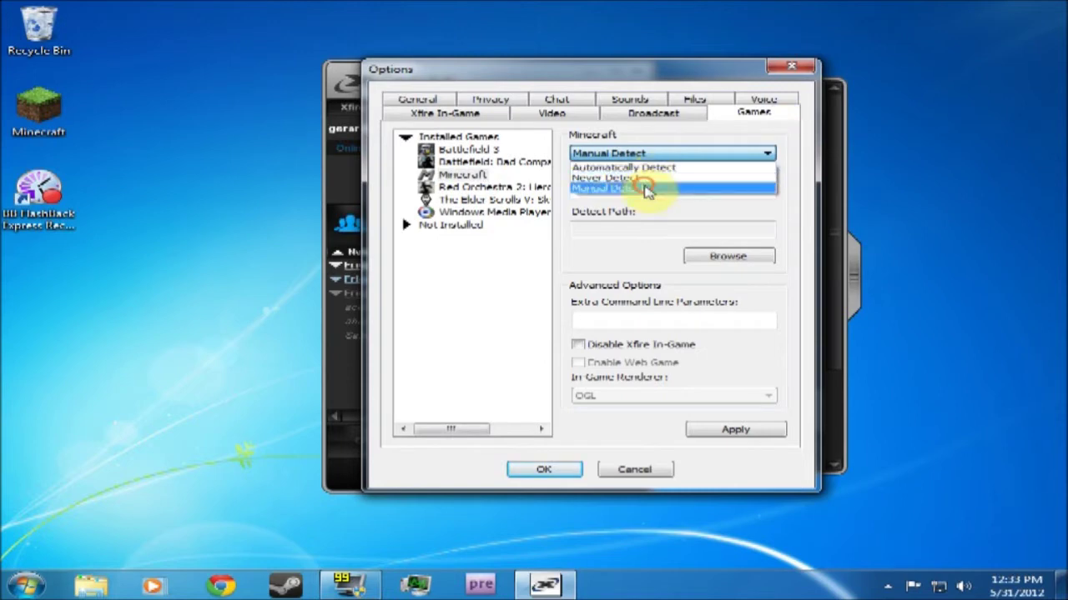
left_click(648, 189)
left_click(751, 260)
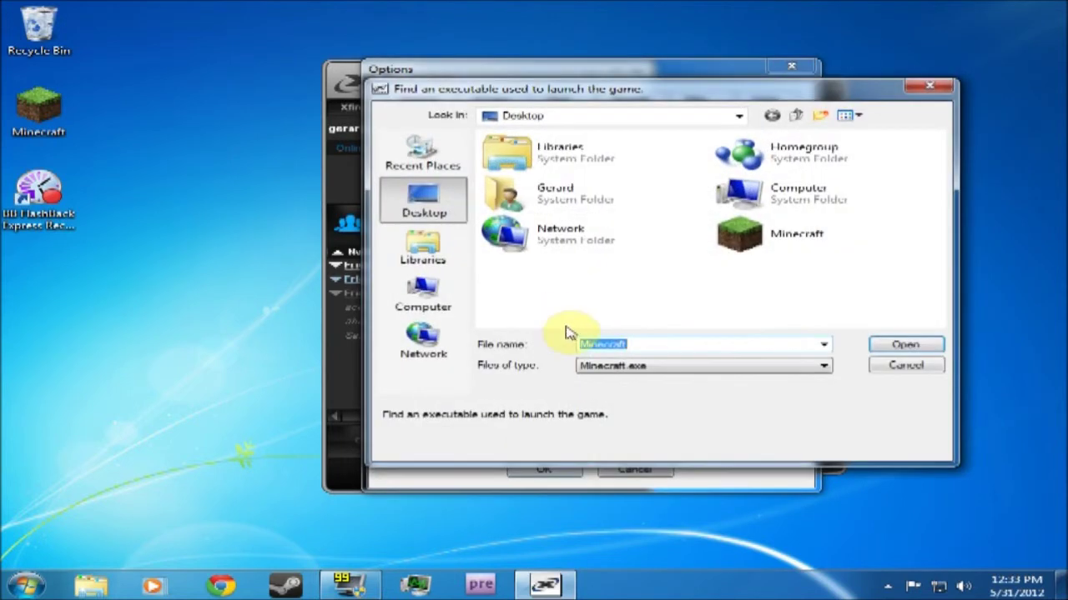
left_click(663, 371)
left_click(646, 392)
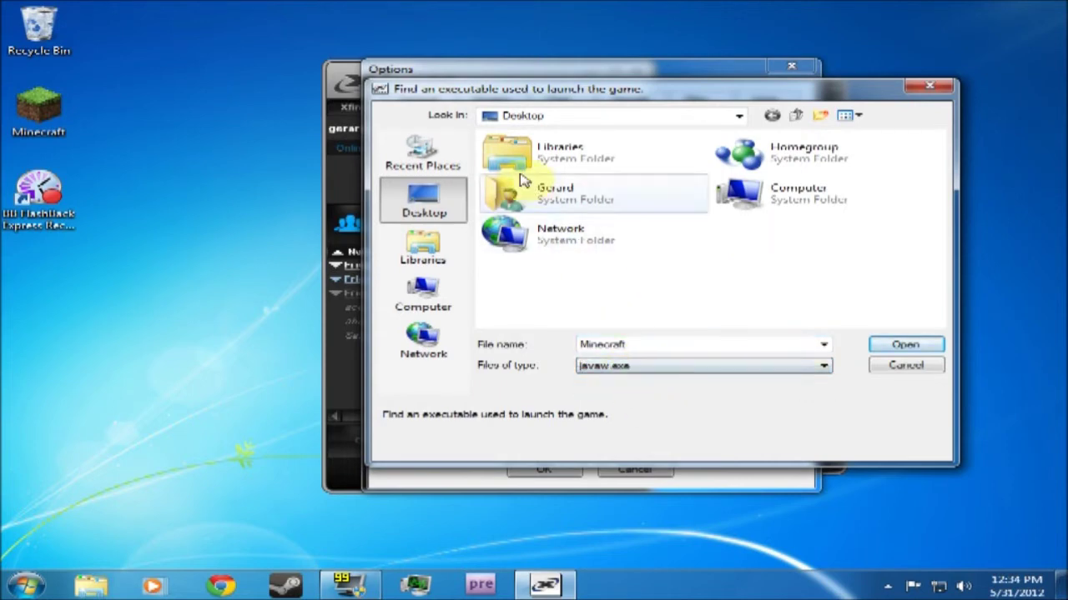
Choose javaw from C:\Program Files (x86)\Java\jre7\bin as Minecraft's game executable
left_click(417, 250)
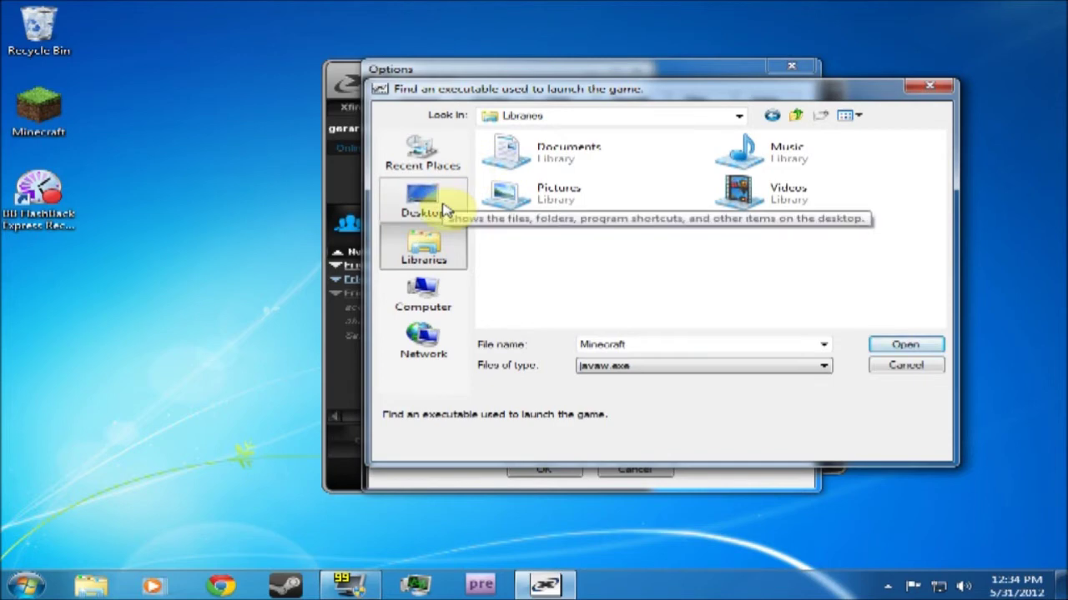
left_click(410, 299)
double_click(567, 159)
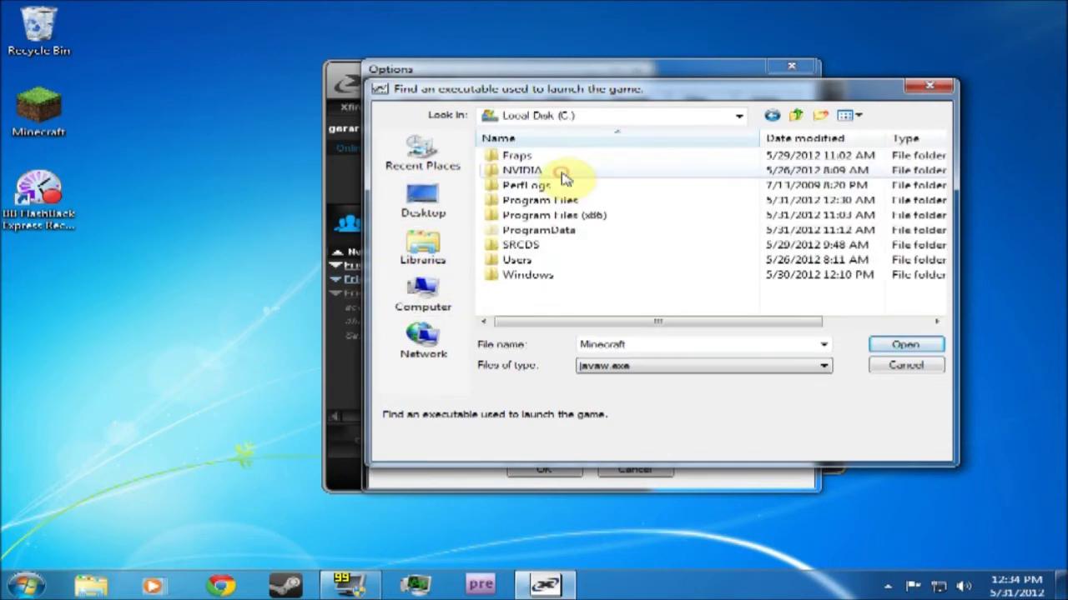
left_click(562, 217)
double_click(561, 217)
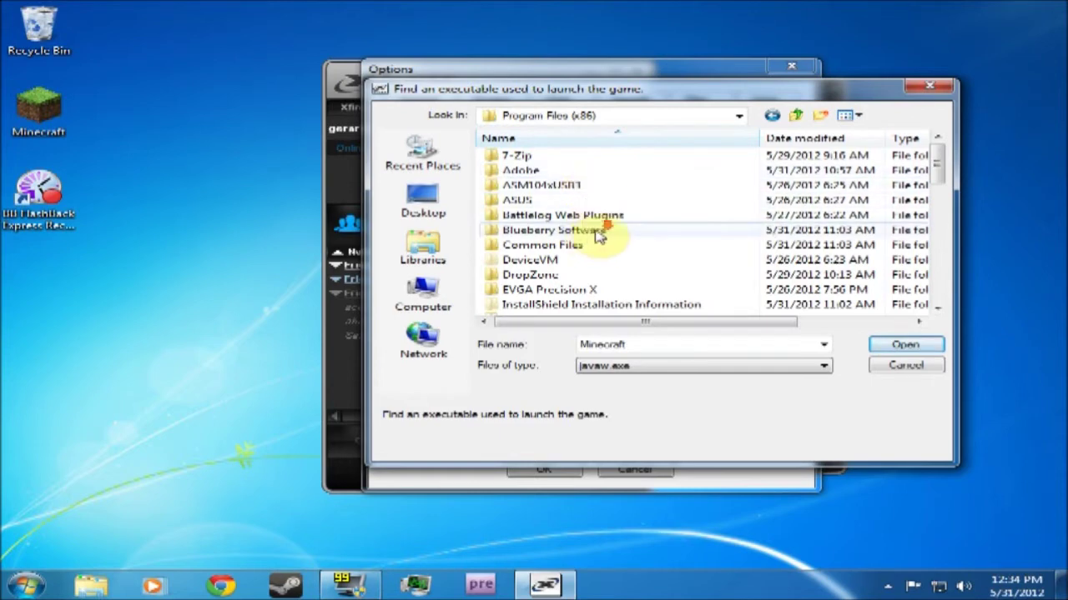
scroll(599, 236, "down", 2)
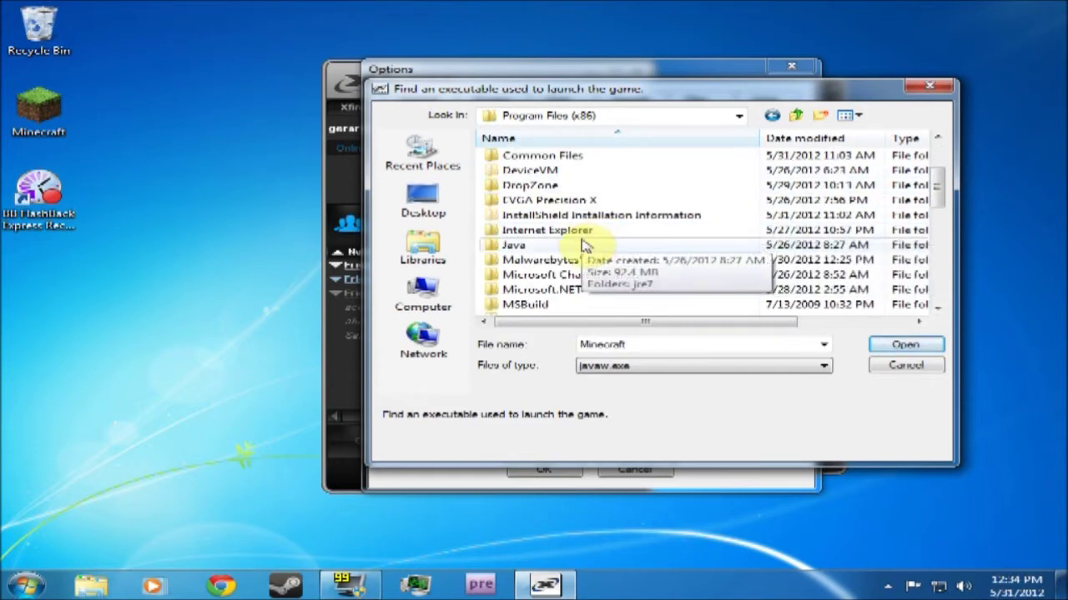
scroll(557, 263, "down", 1)
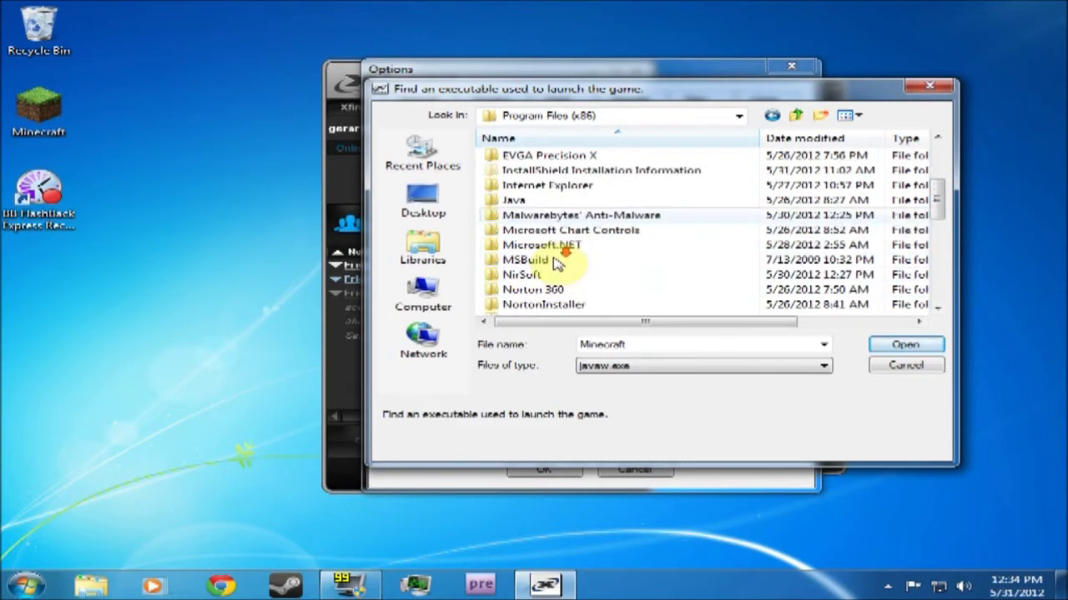
scroll(557, 264, "down", 4)
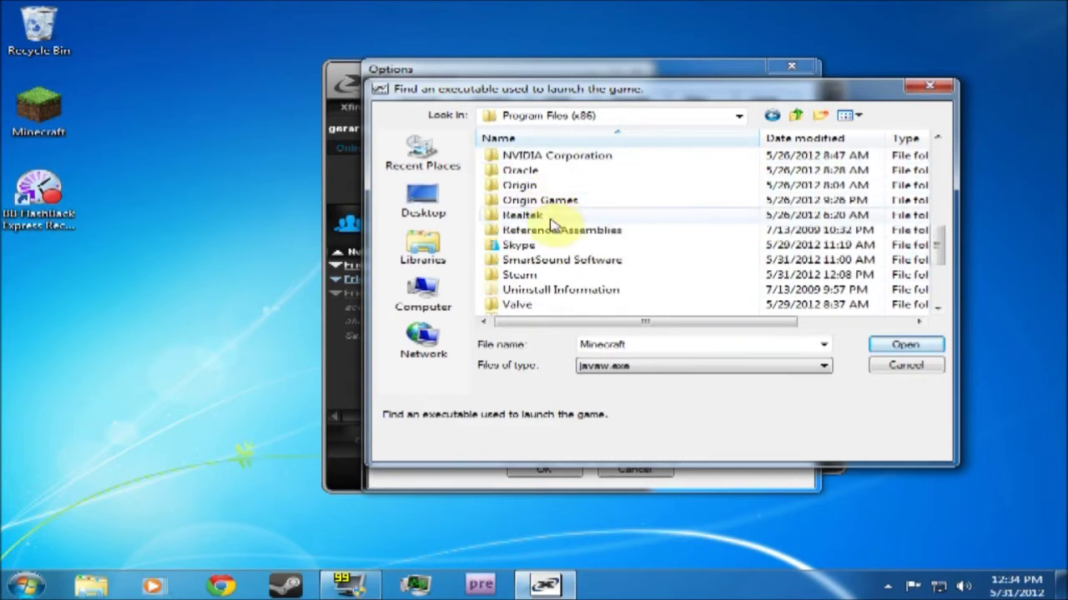
scroll(544, 275, "down", 3)
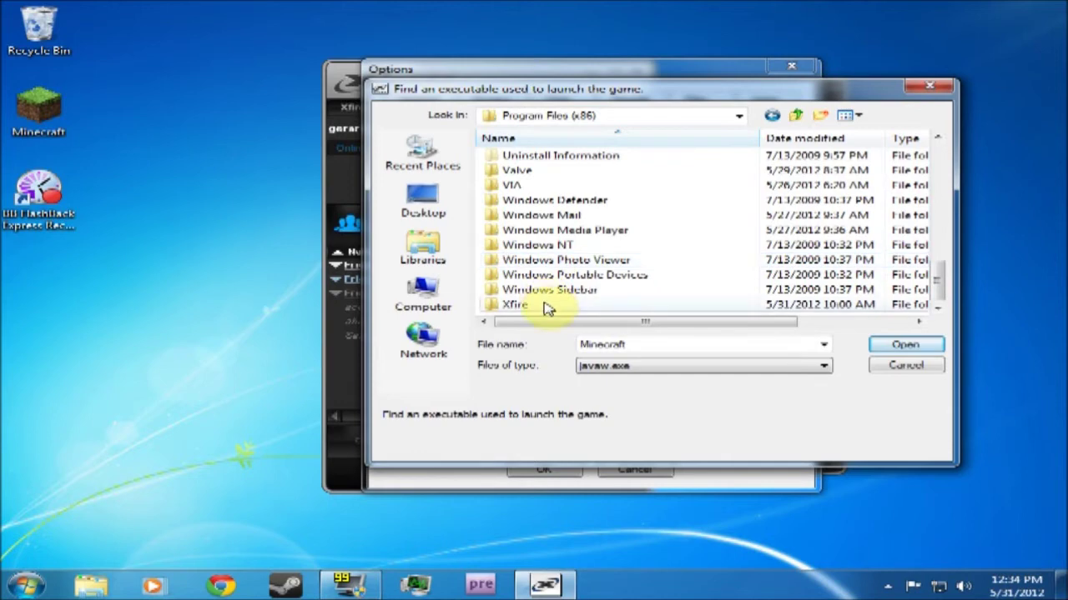
scroll(534, 267, "up", 8)
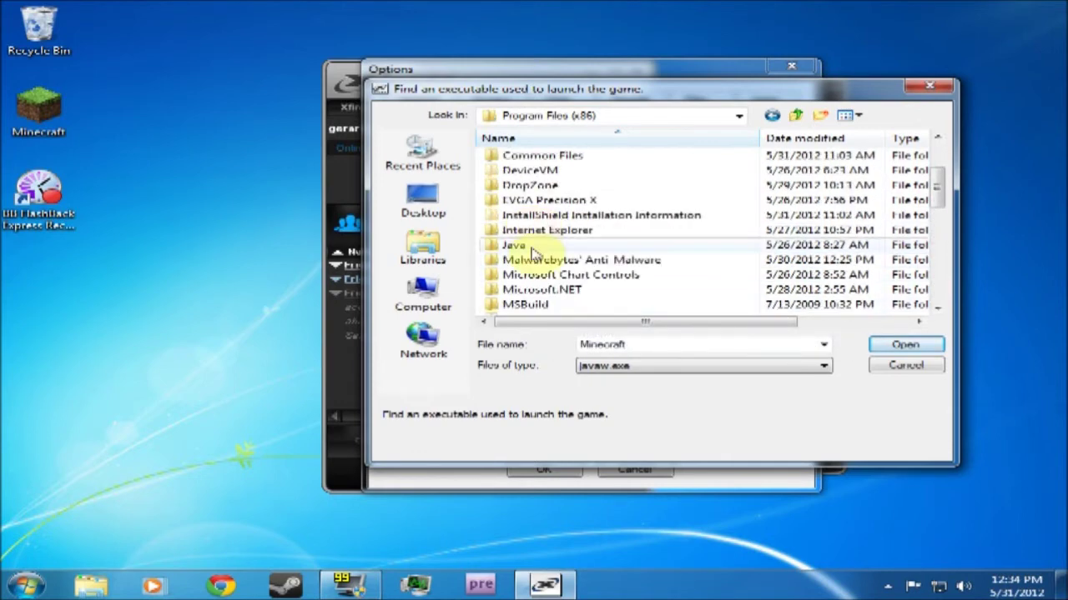
double_click(531, 248)
double_click(540, 157)
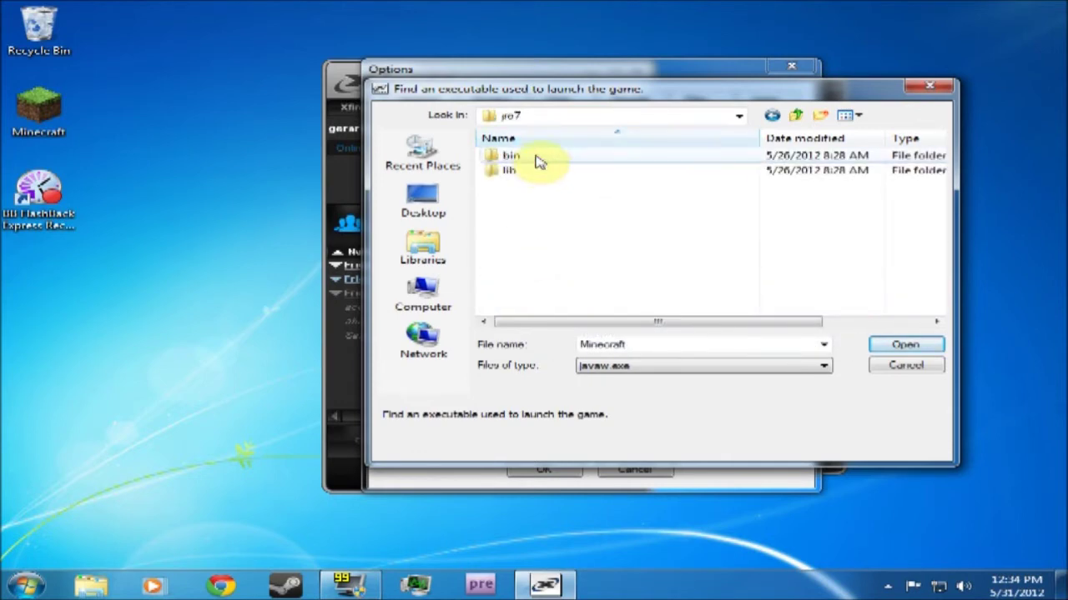
double_click(540, 156)
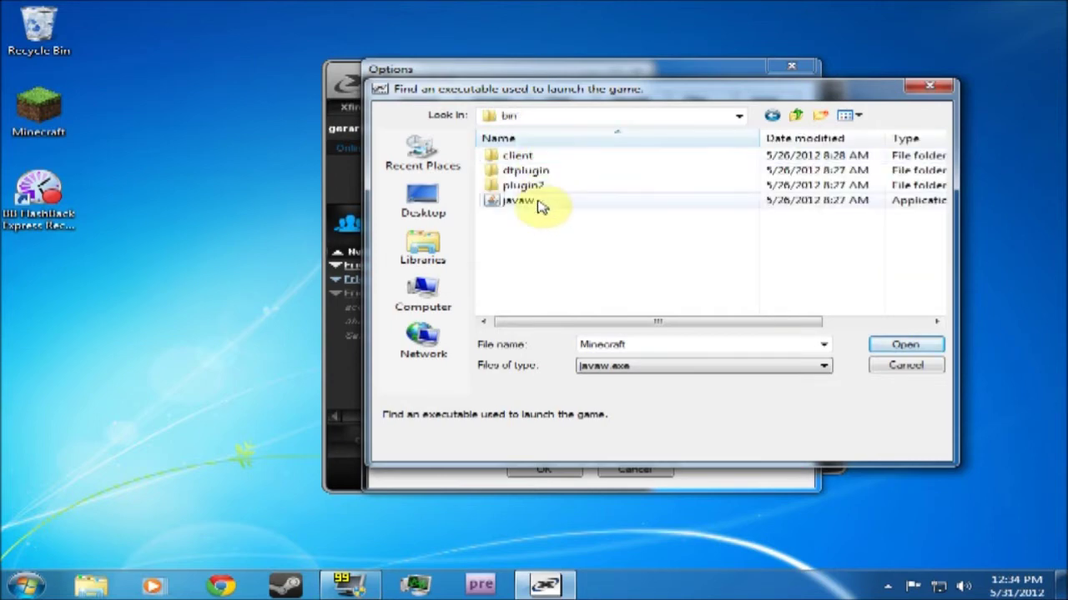
left_click(536, 202)
left_click(913, 346)
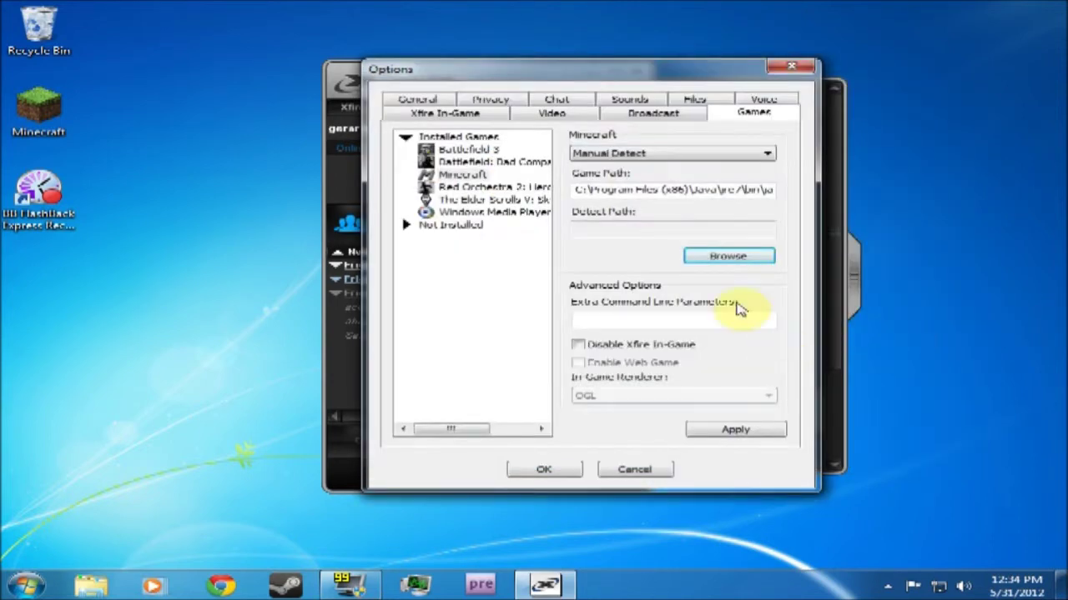
Apply the javaw.exe game path, verify it, and close the Options dialog
left_click_drag(687, 189, 895, 202)
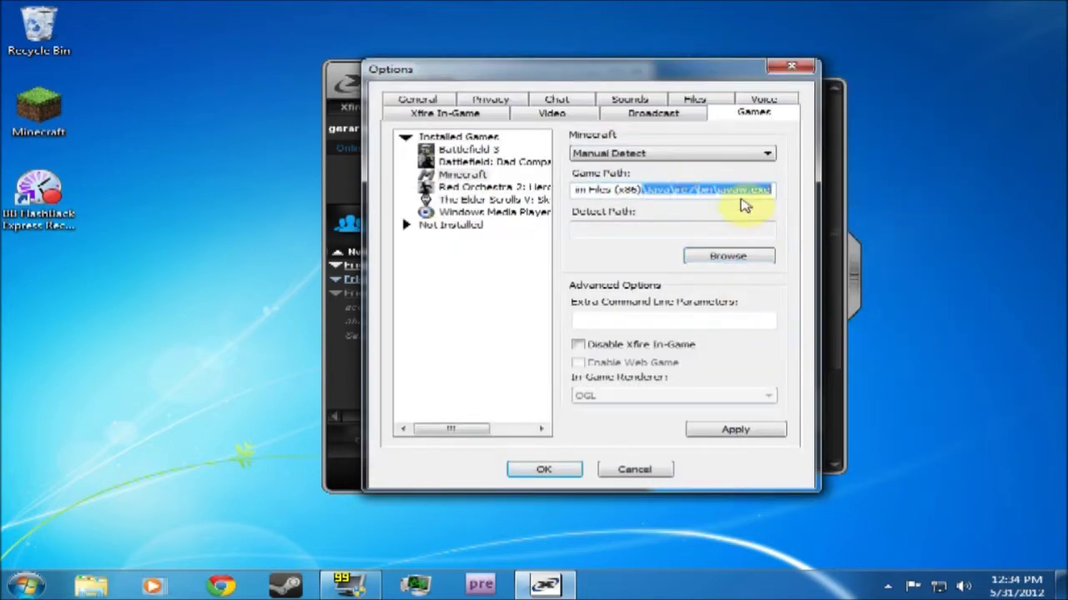
left_click(765, 430)
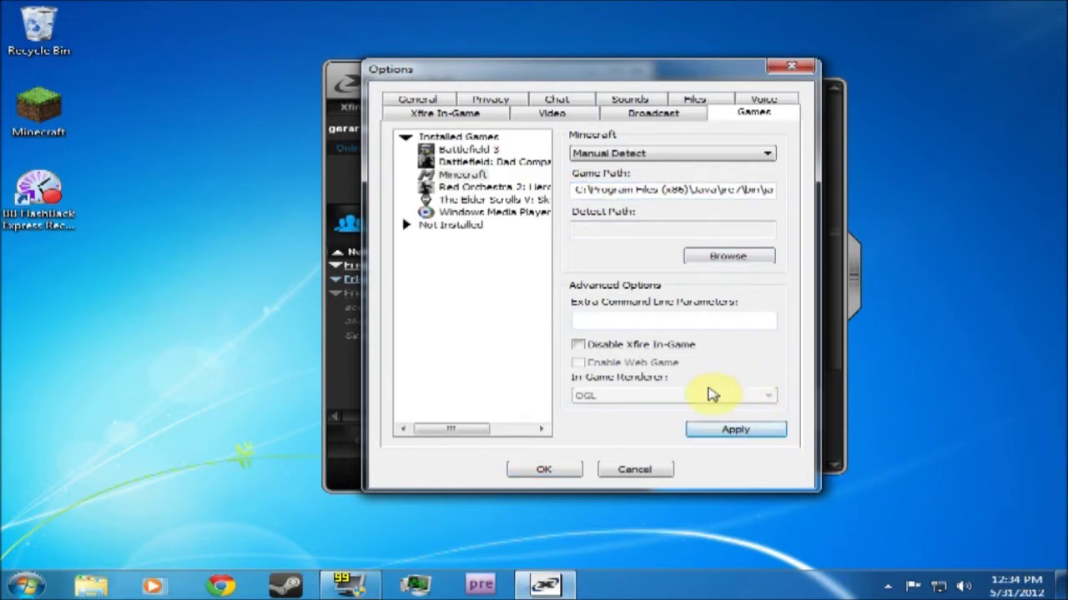
left_click(699, 388)
left_click_drag(642, 190, 834, 189)
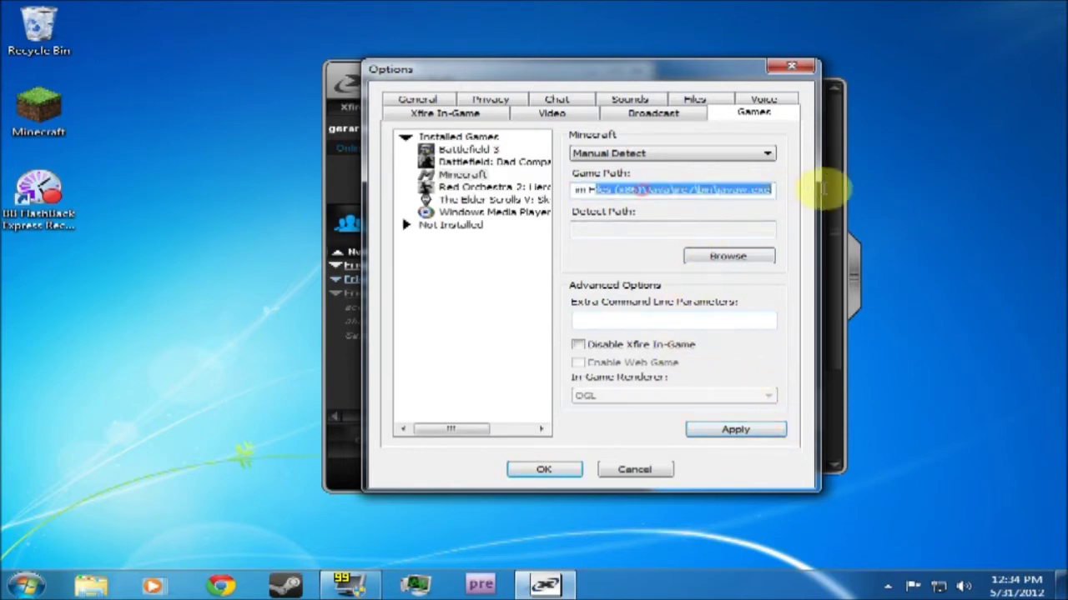
left_click(464, 175)
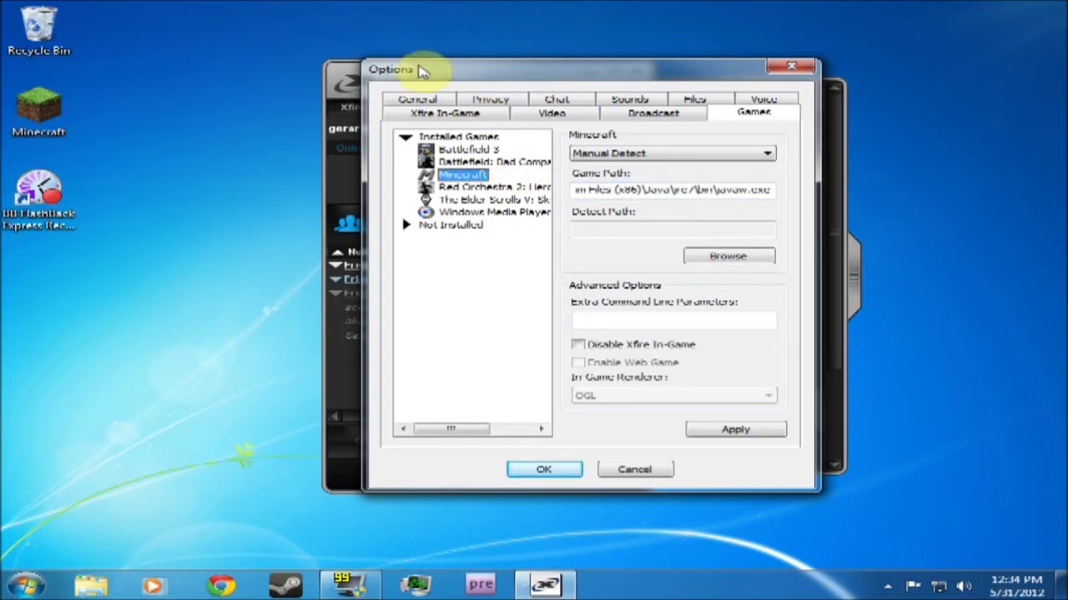
left_click_drag(424, 68, 412, 310)
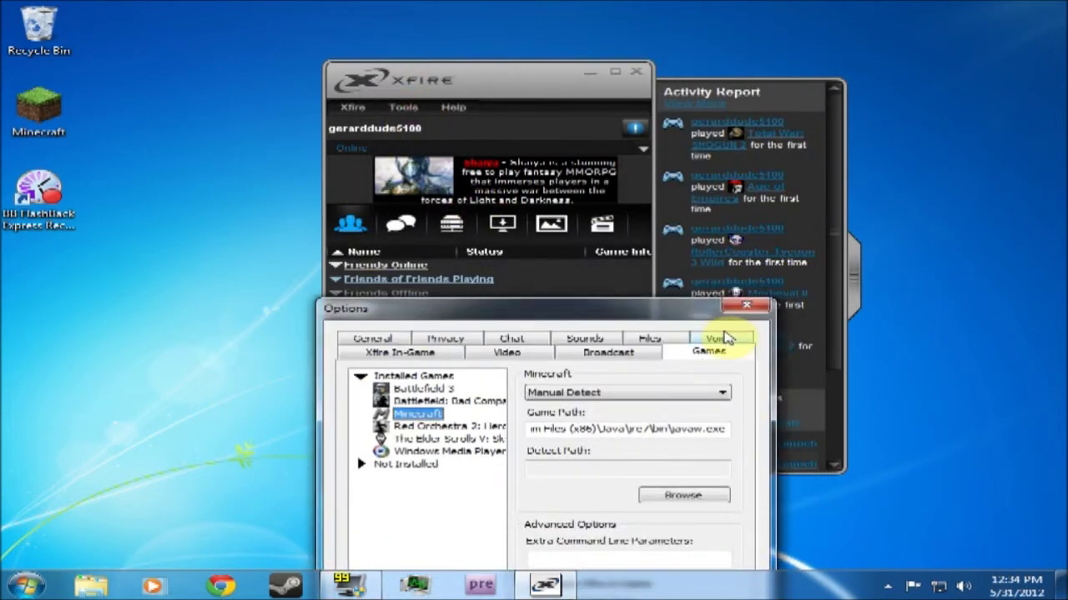
left_click(751, 308)
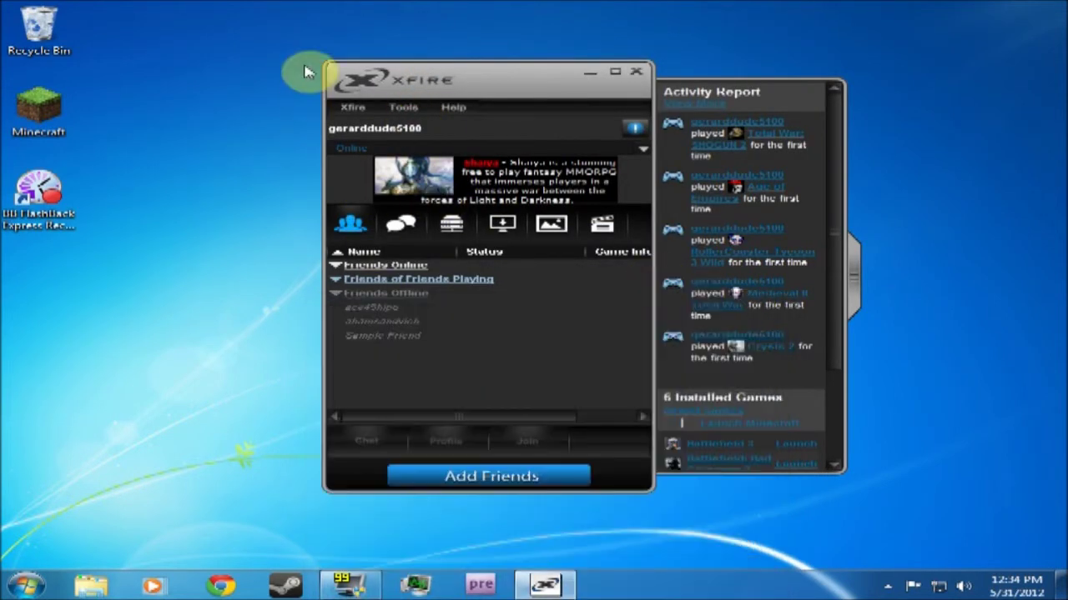
Launch Minecraft via Tools > Launch, then reopen the Tools menu
left_click(403, 107)
mouse_move(439, 190)
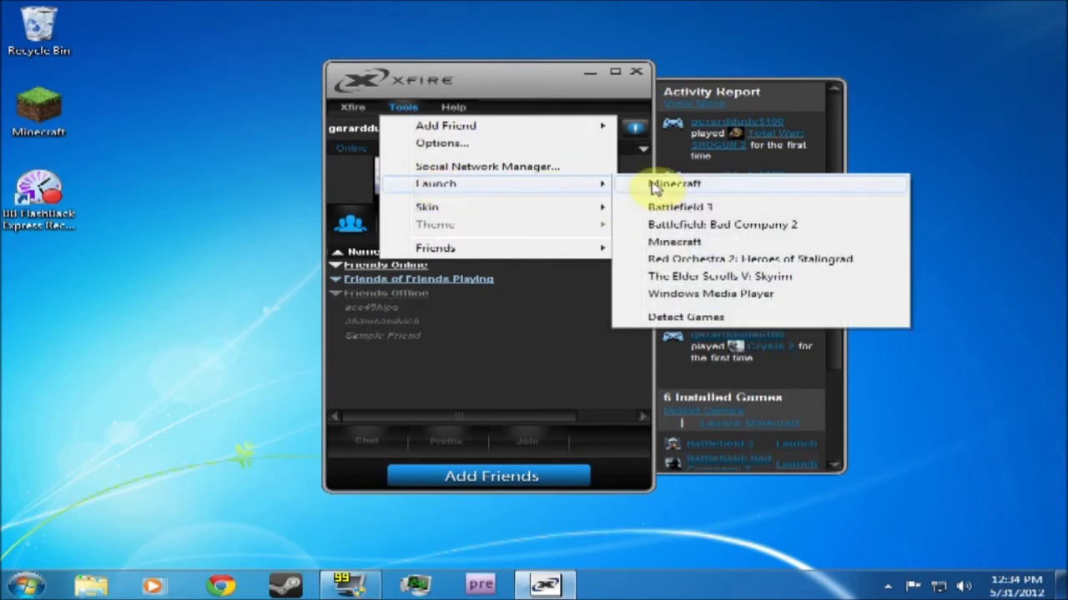
left_click(663, 187)
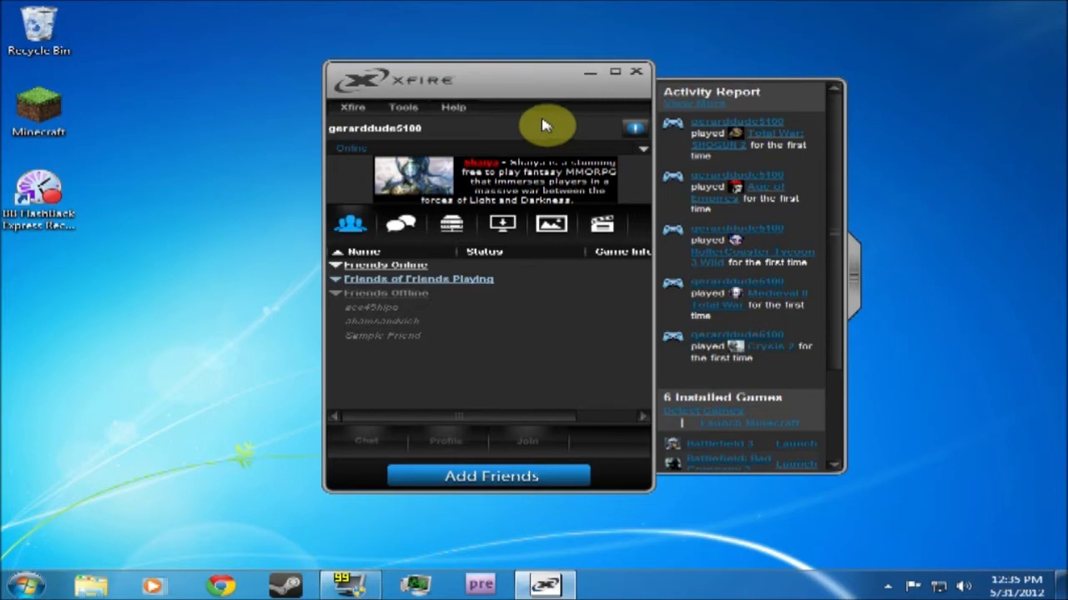
left_click(404, 106)
mouse_move(405, 210)
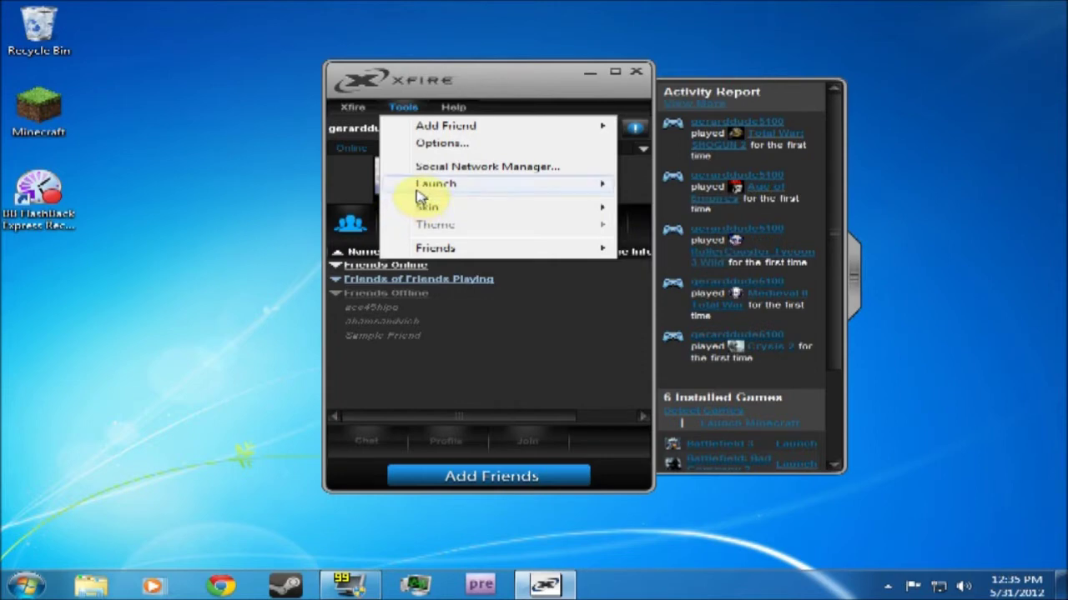
Open Options on the Games tab and inspect Minecraft's current game path
left_click(433, 143)
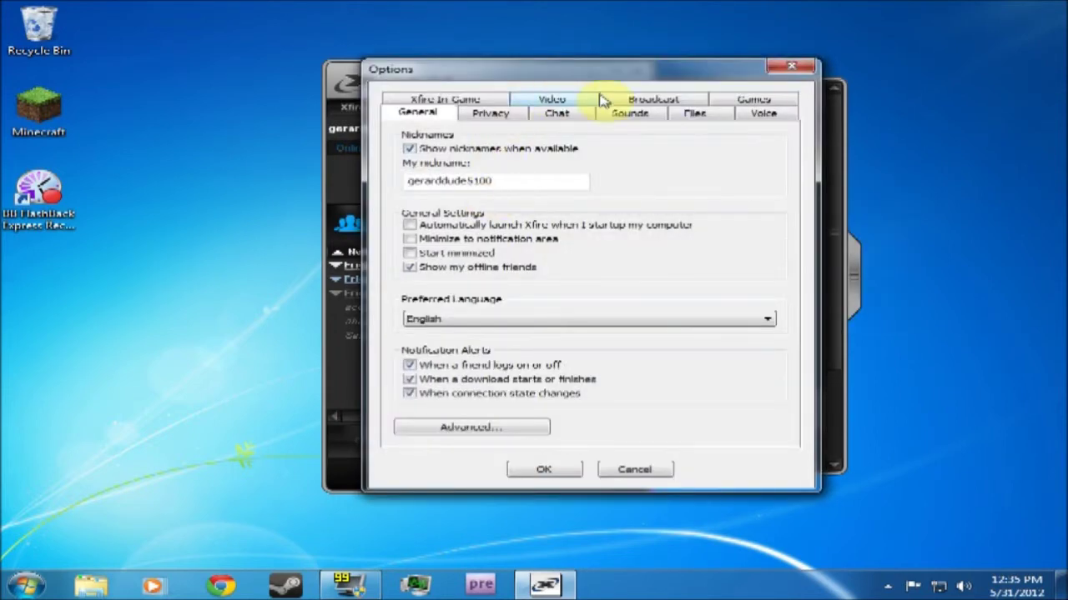
left_click(753, 100)
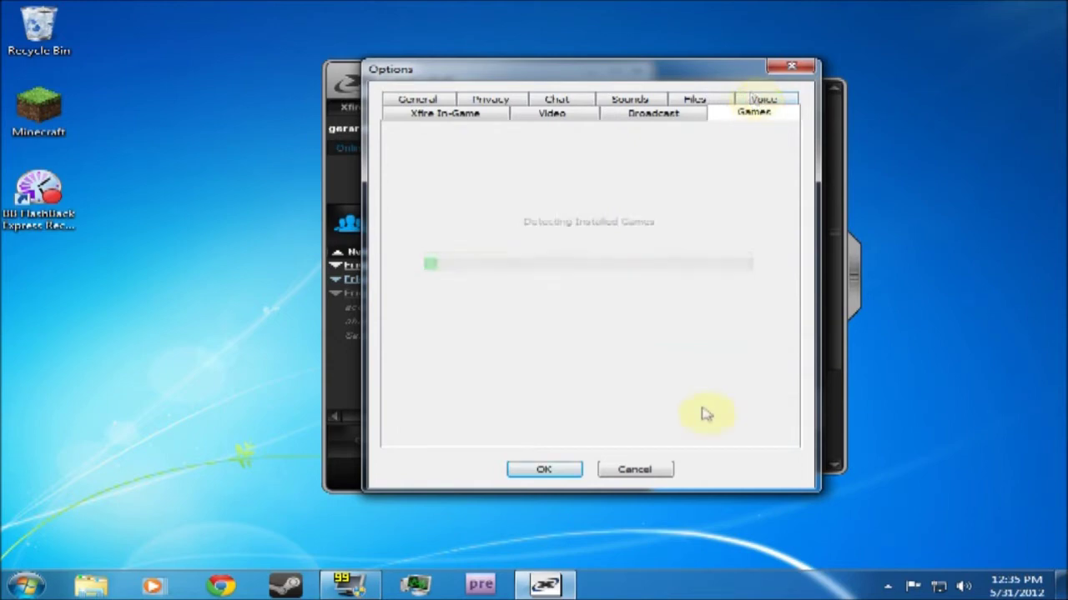
left_click(464, 174)
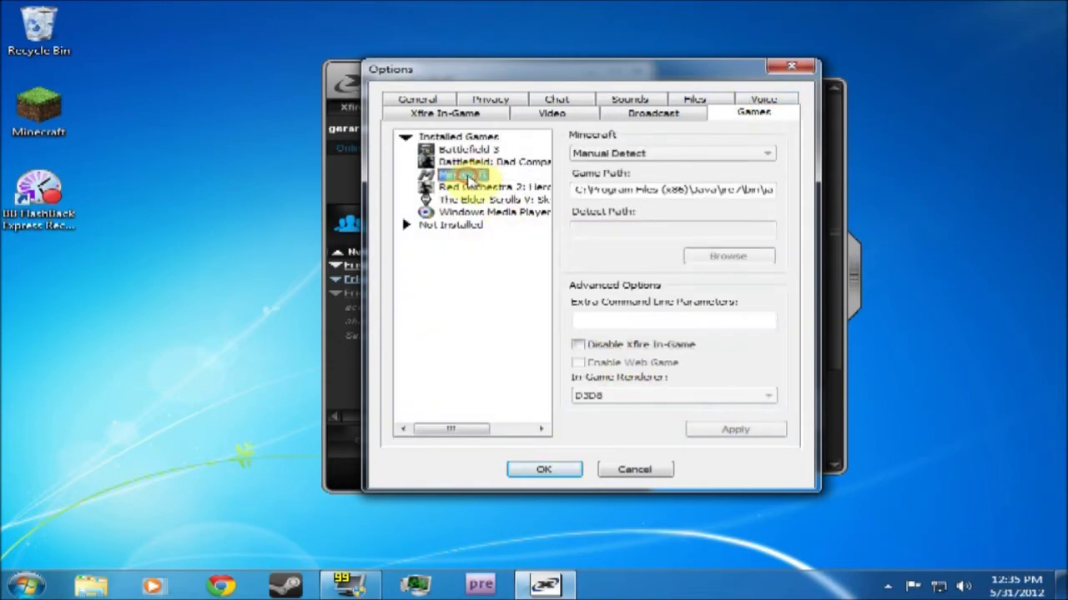
left_click_drag(667, 191, 941, 209)
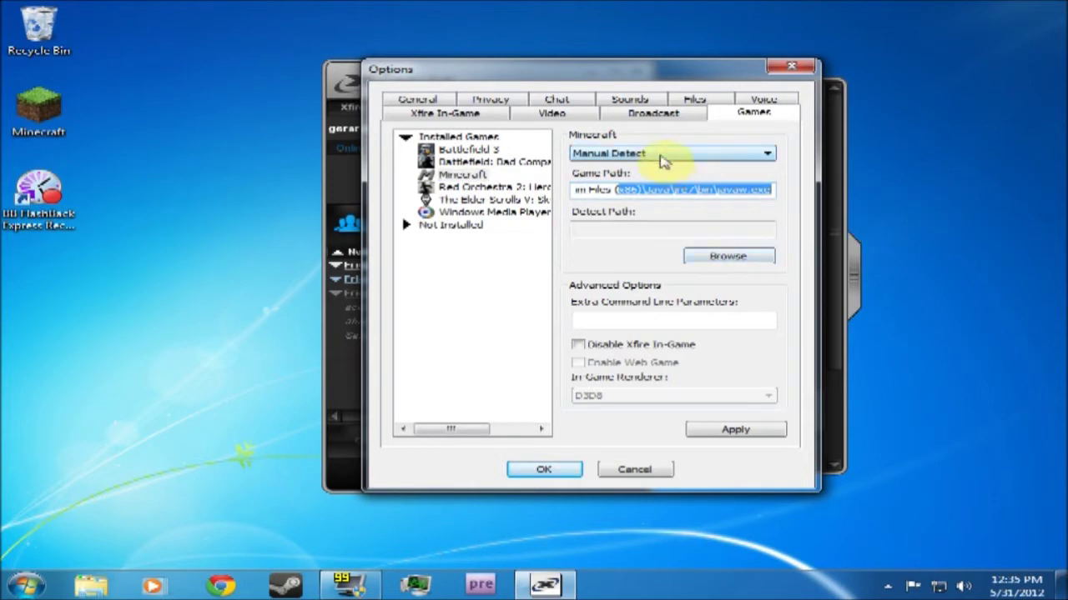
Pick the desktop Minecraft.exe from the recent paths as the game executable
left_click(717, 257)
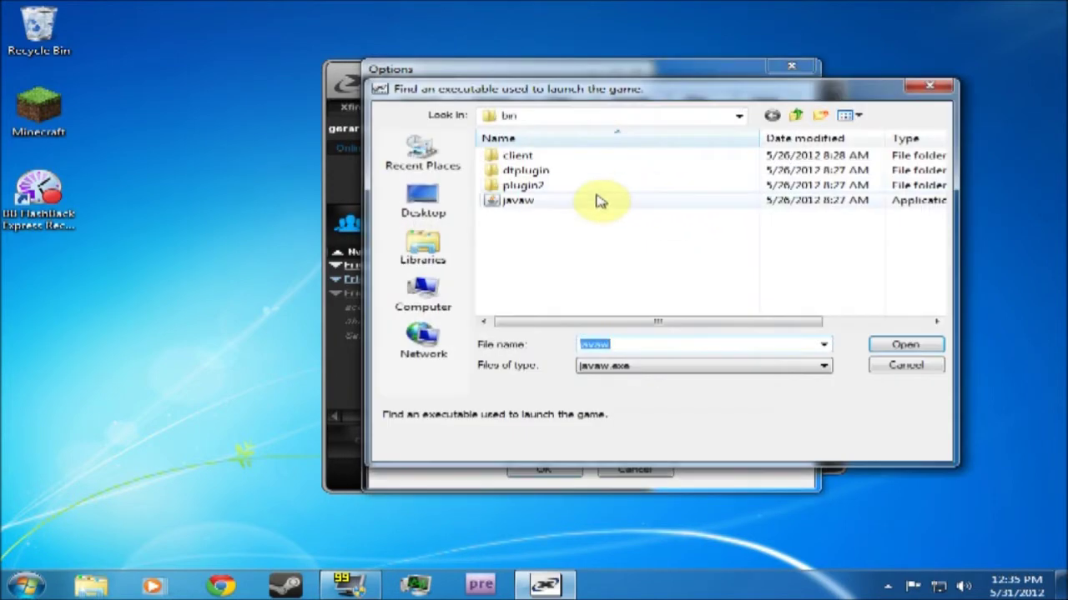
left_click(689, 372)
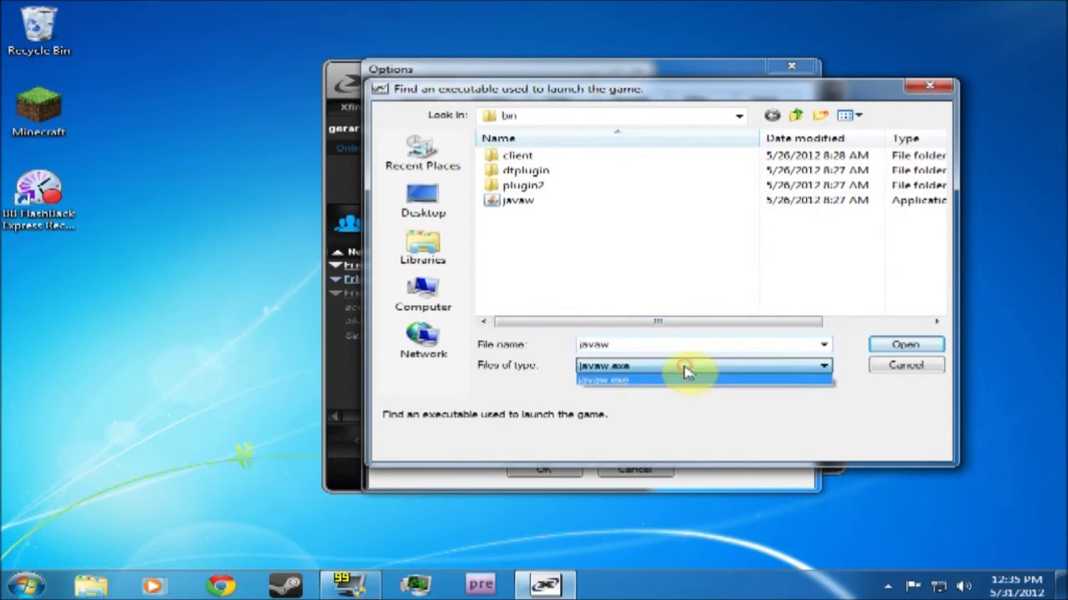
left_click(684, 367)
left_click(681, 367)
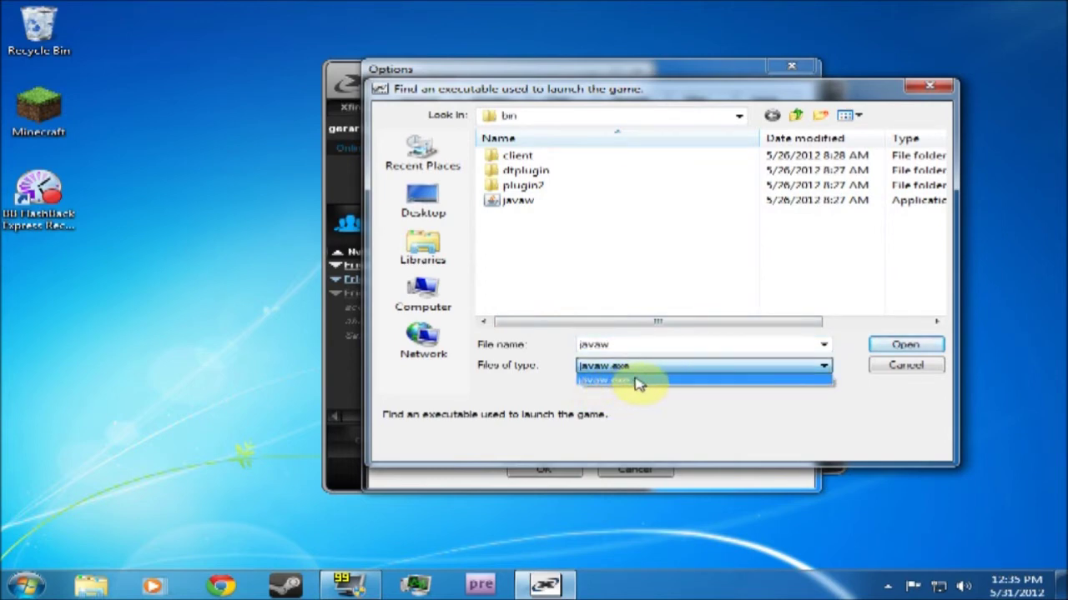
left_click(822, 350)
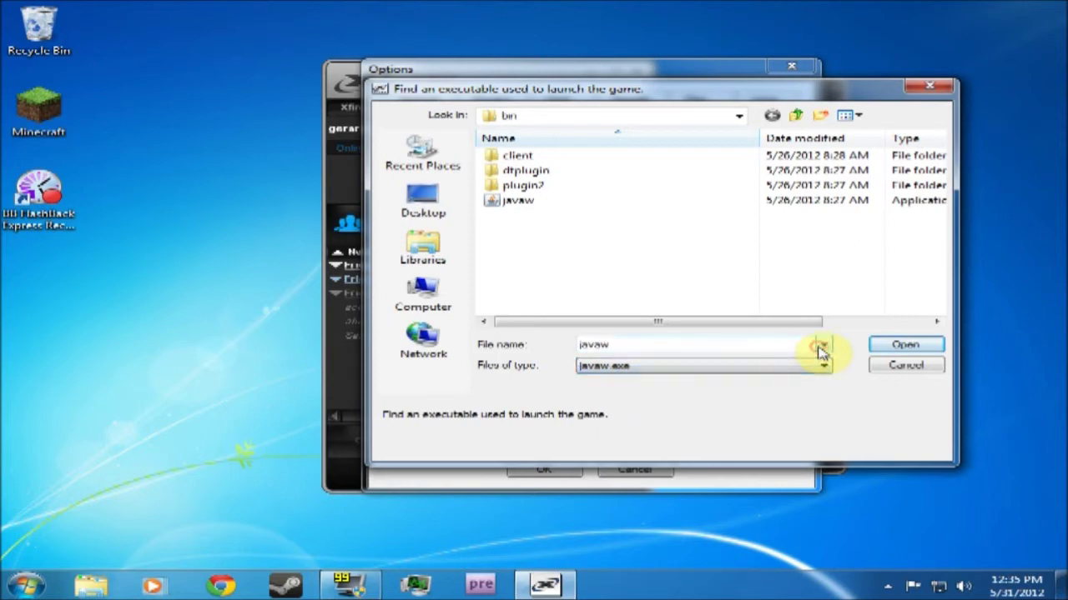
left_click(821, 349)
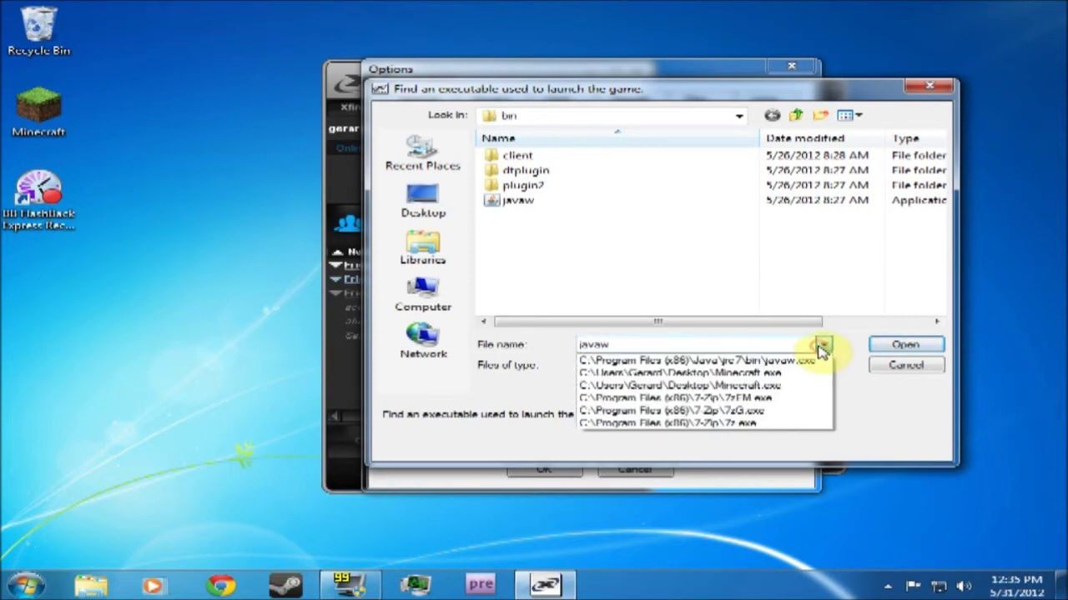
left_click(774, 375)
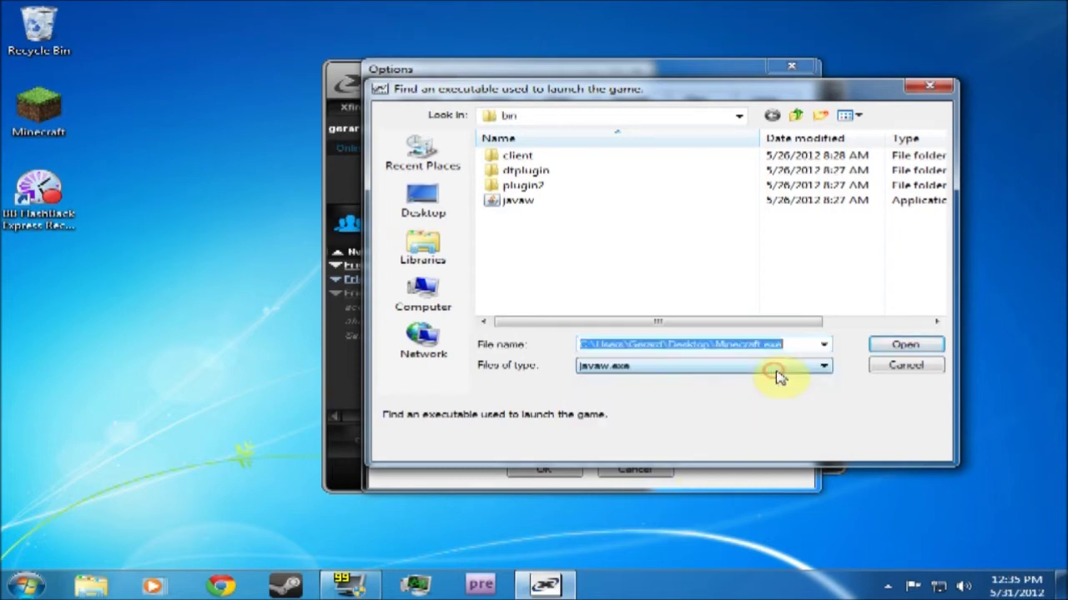
left_click(905, 348)
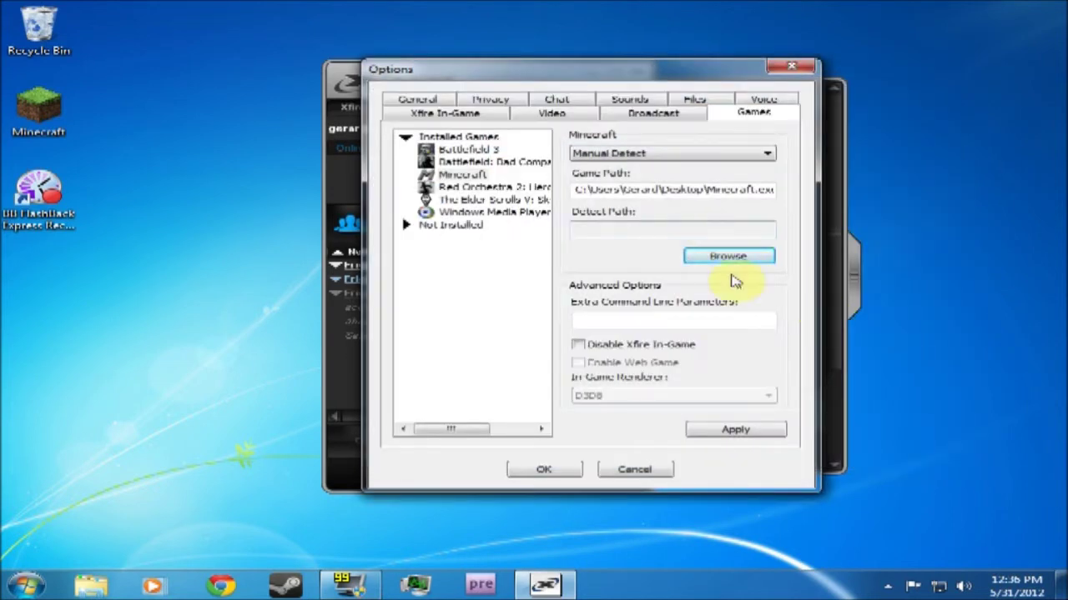
Apply the desktop Minecraft.exe path, check it, and close Options with OK
left_click(766, 431)
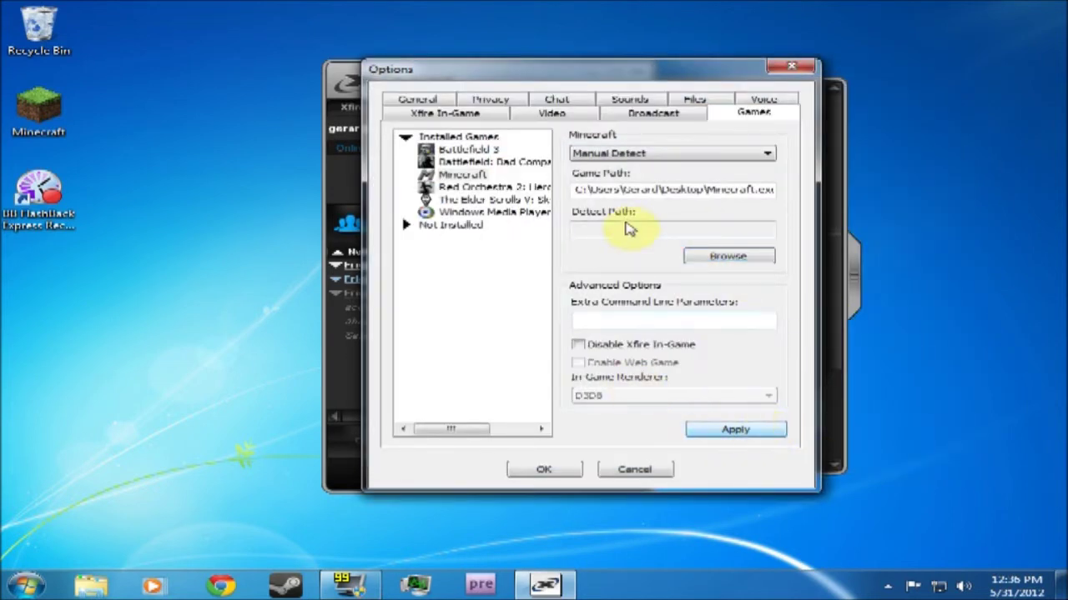
left_click_drag(636, 183, 824, 192)
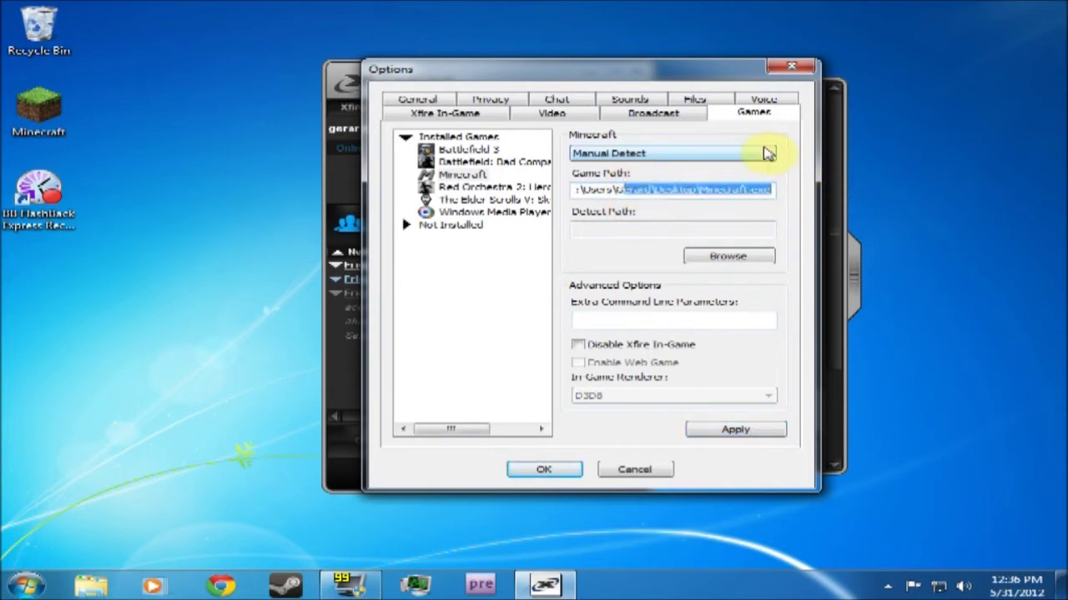
left_click(535, 474)
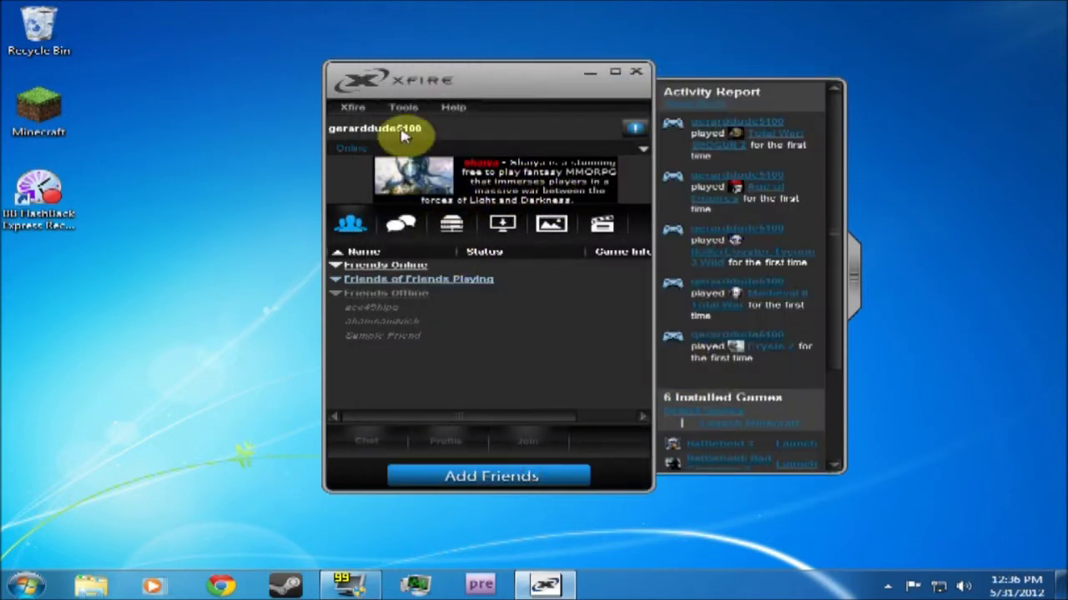
Launch Minecraft via Tools > Launch and log in from the Minecraft Launcher
left_click(401, 107)
mouse_move(487, 185)
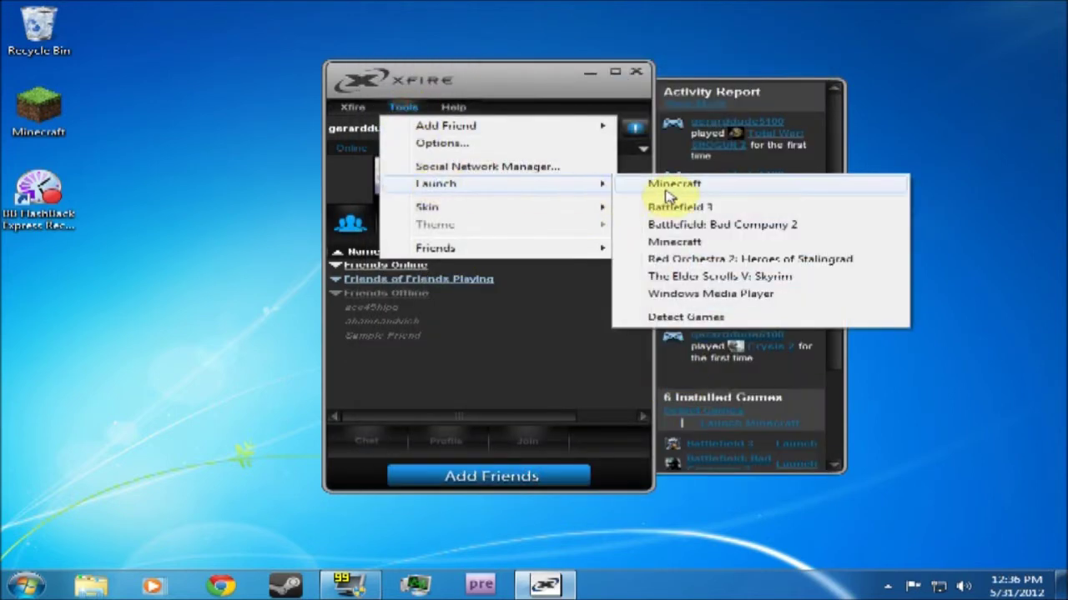
left_click(669, 188)
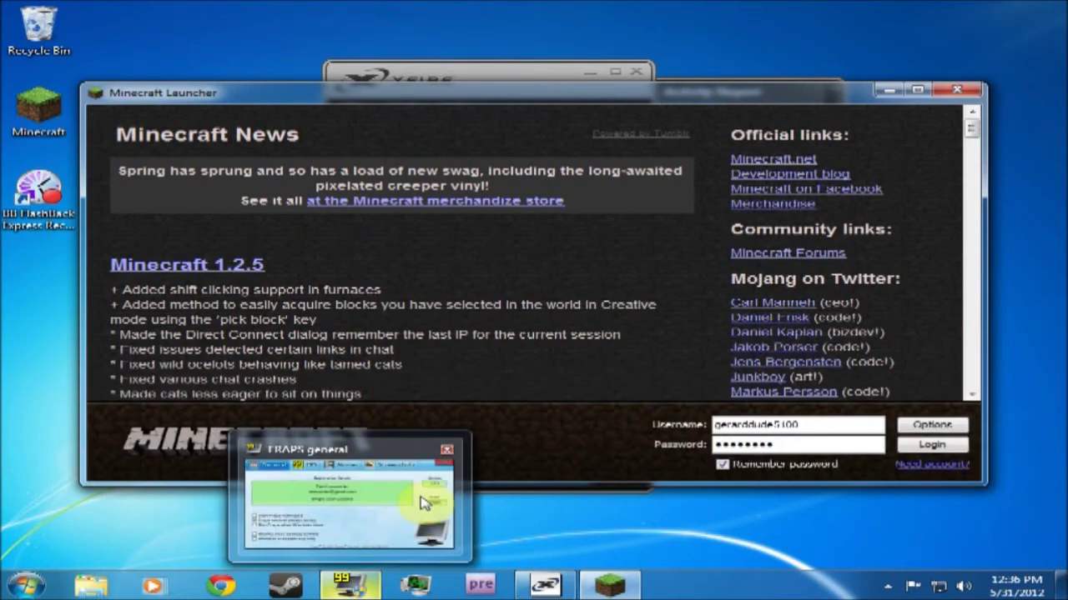
left_click_drag(465, 393, 470, 462)
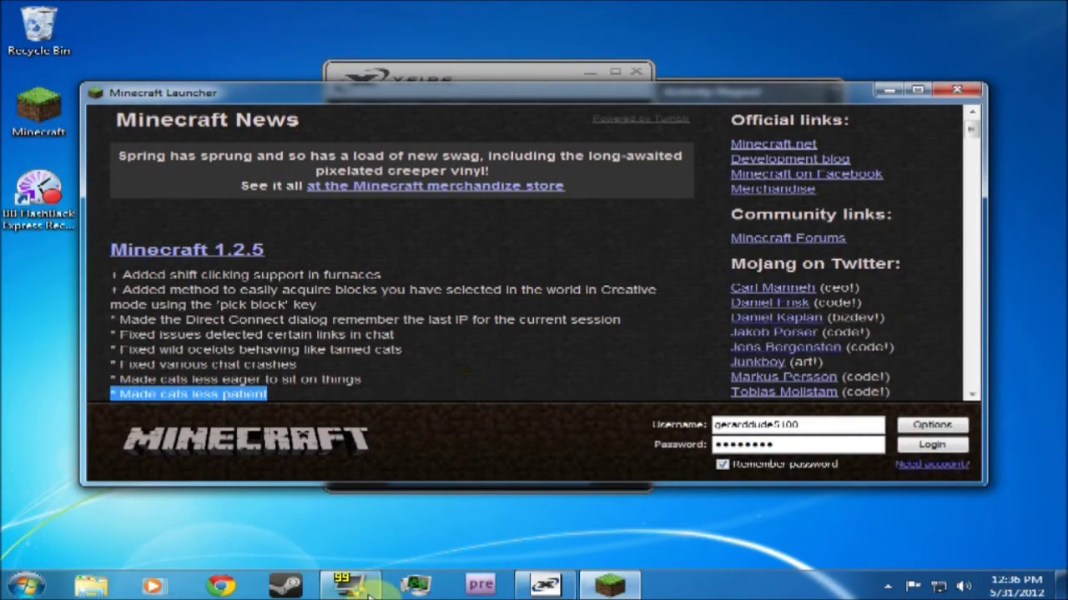
left_click(457, 386)
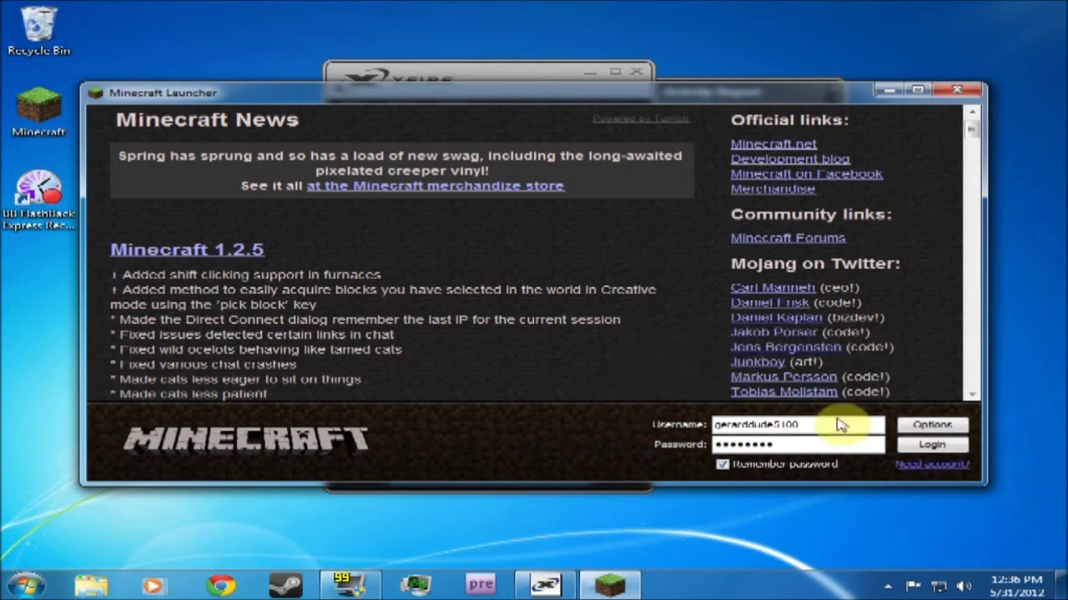
left_click(931, 445)
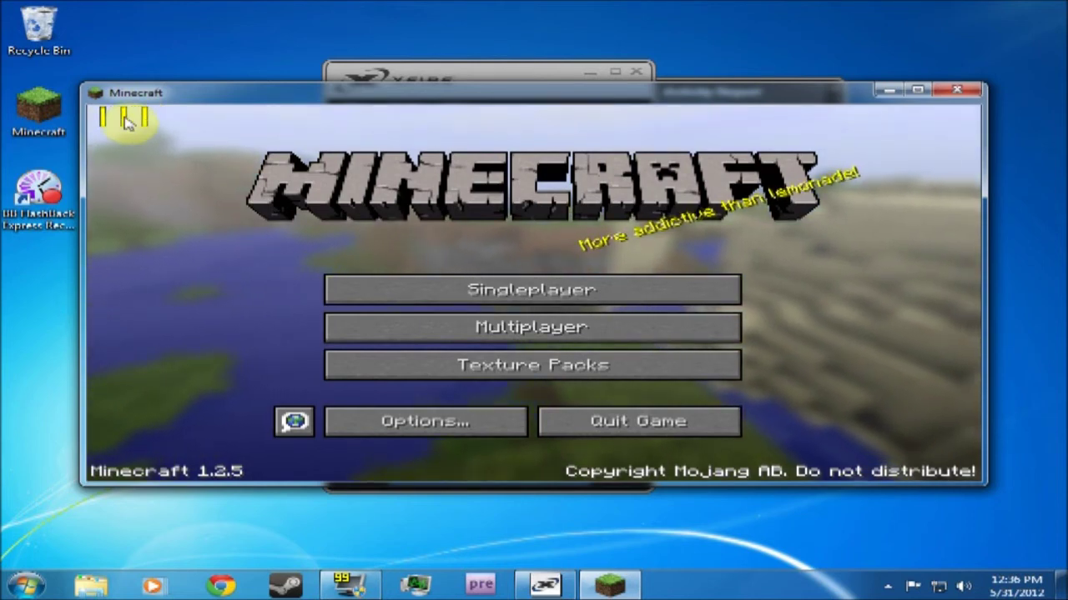
Load the New World singleplayer save, play briefly, then pause to the Game menu
left_click(464, 301)
double_click(408, 247)
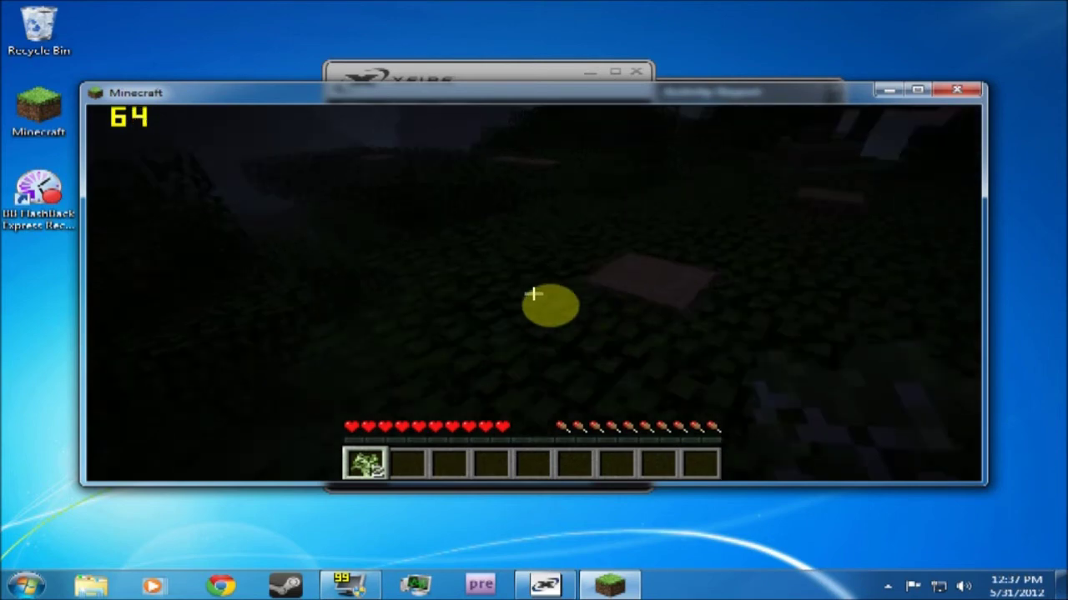
key("Escape")
Resume the game, open the Xfire friends overlay with F, type 'here', and close it
left_click(921, 92)
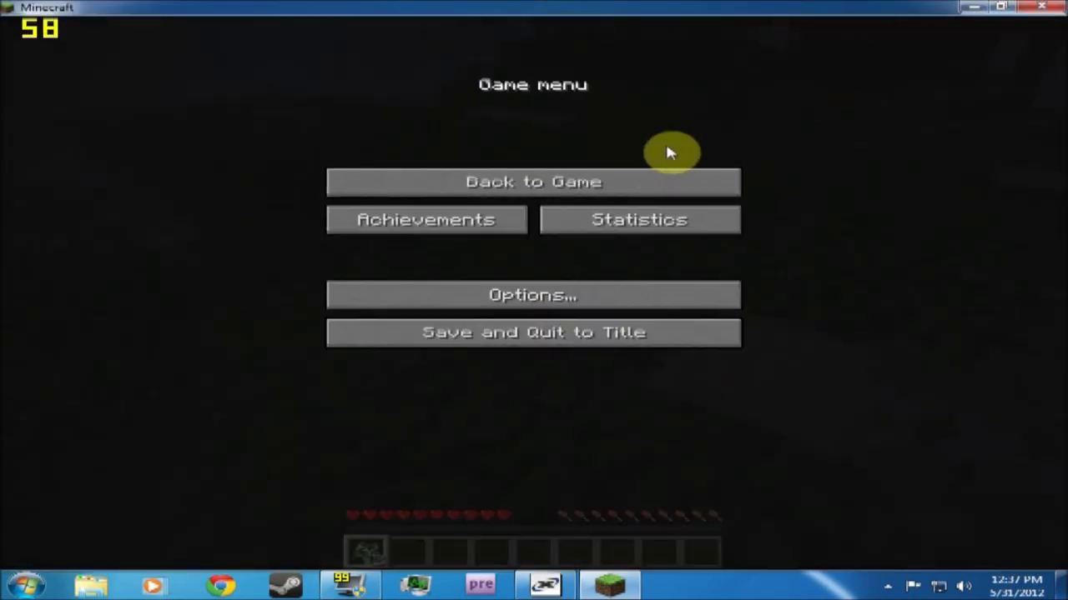
left_click(576, 181)
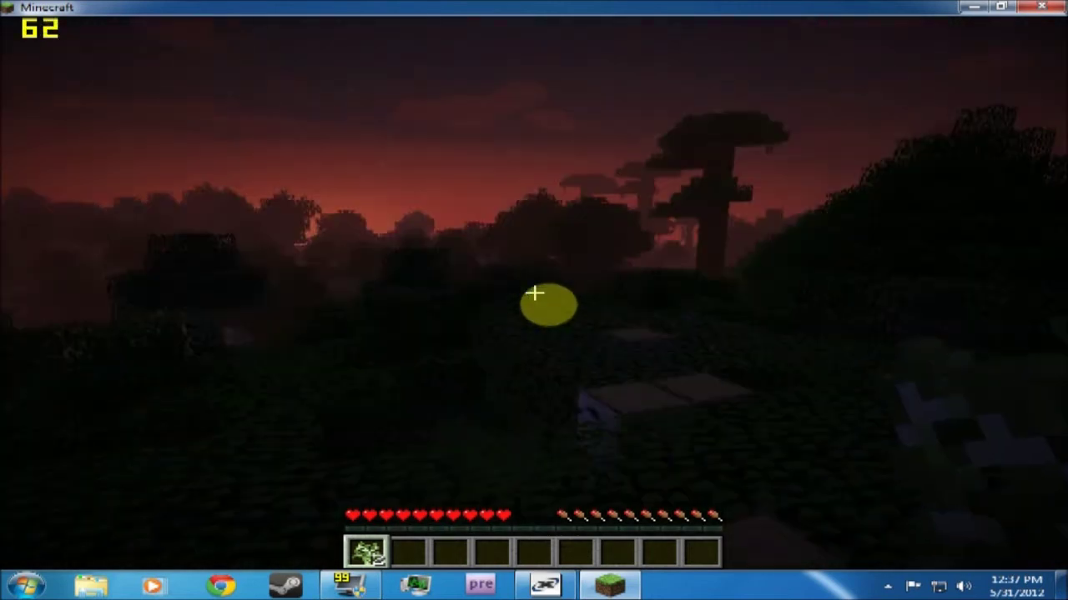
key("f")
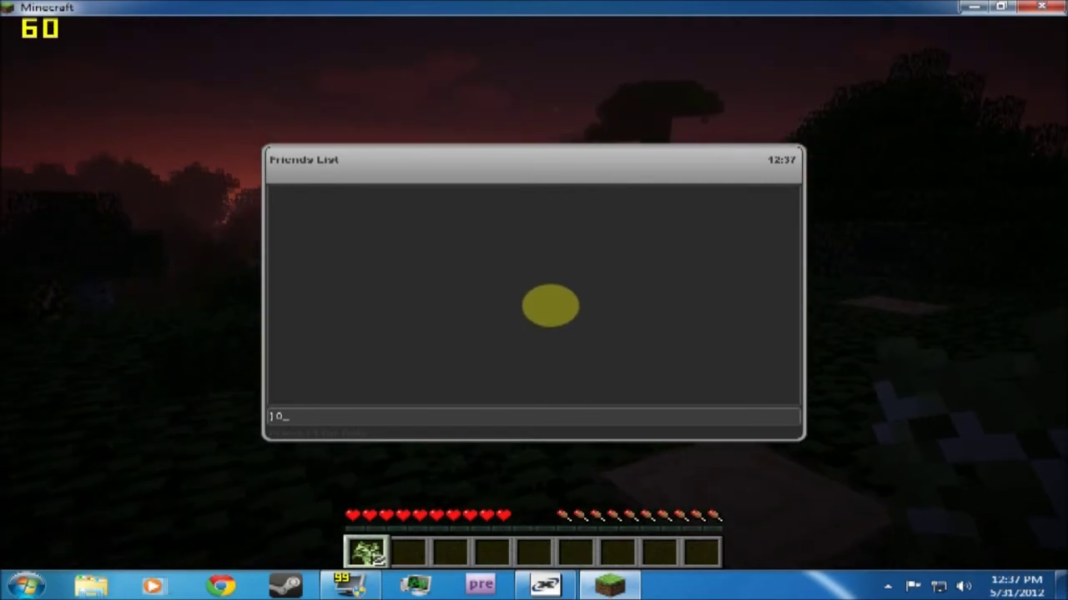
type("here")
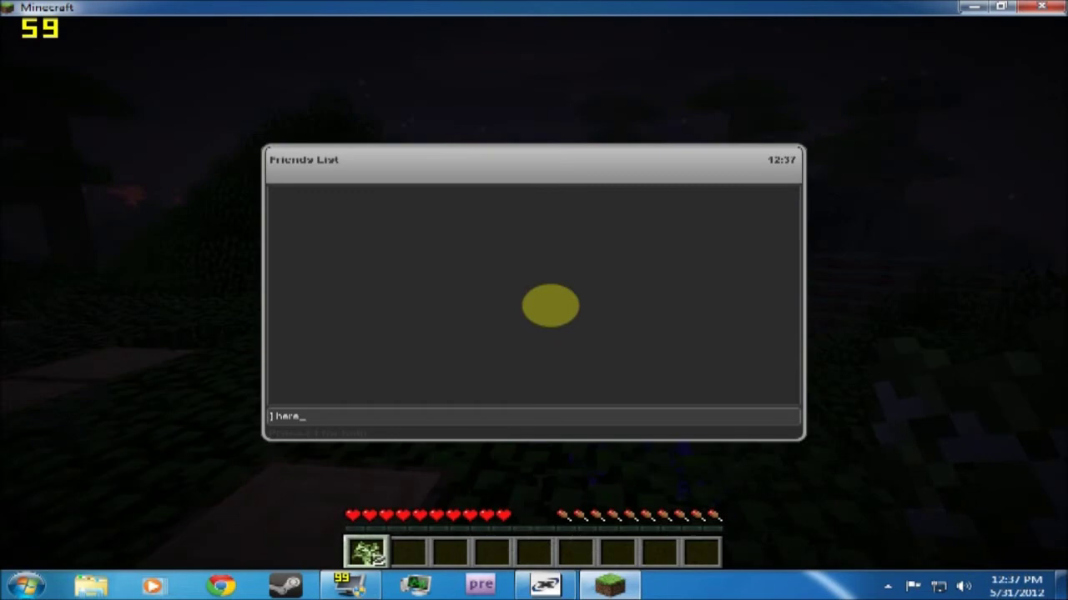
key("Return")
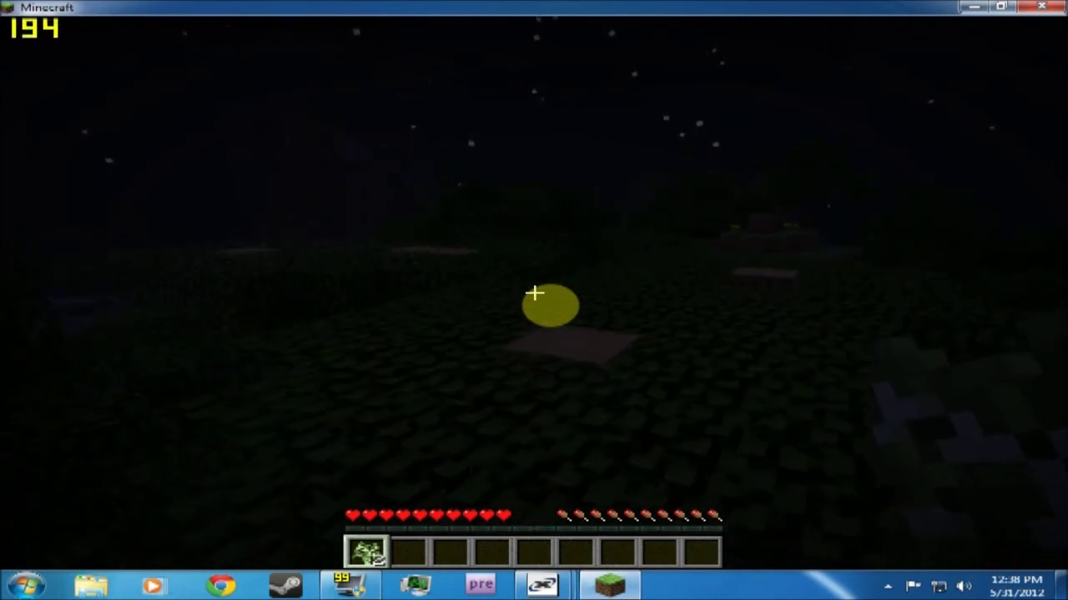
Walk the player forward across the dark night-time terrain with W
key("w")
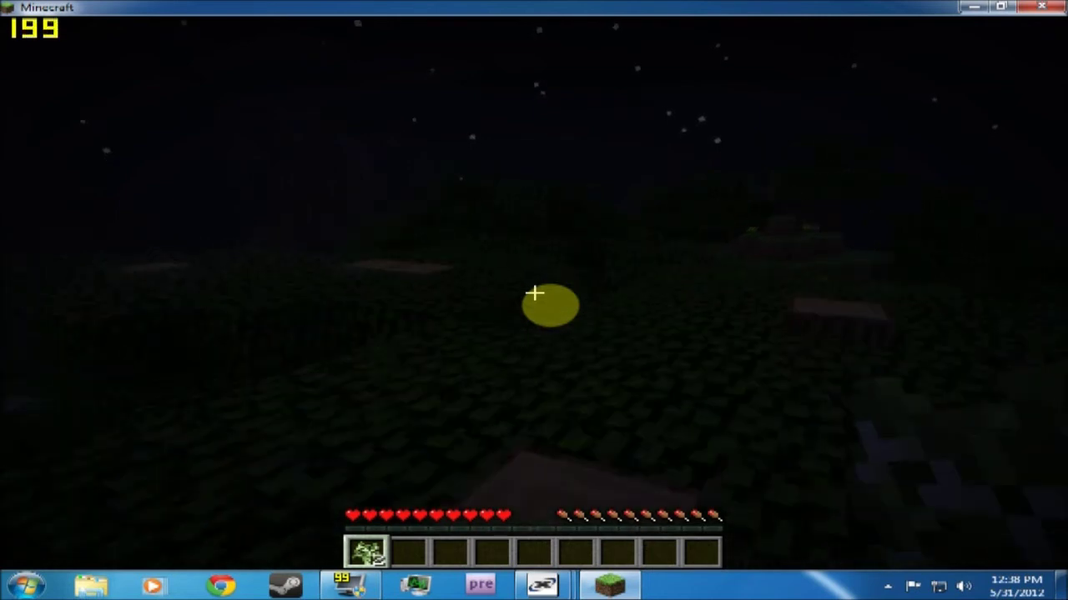
key("w")
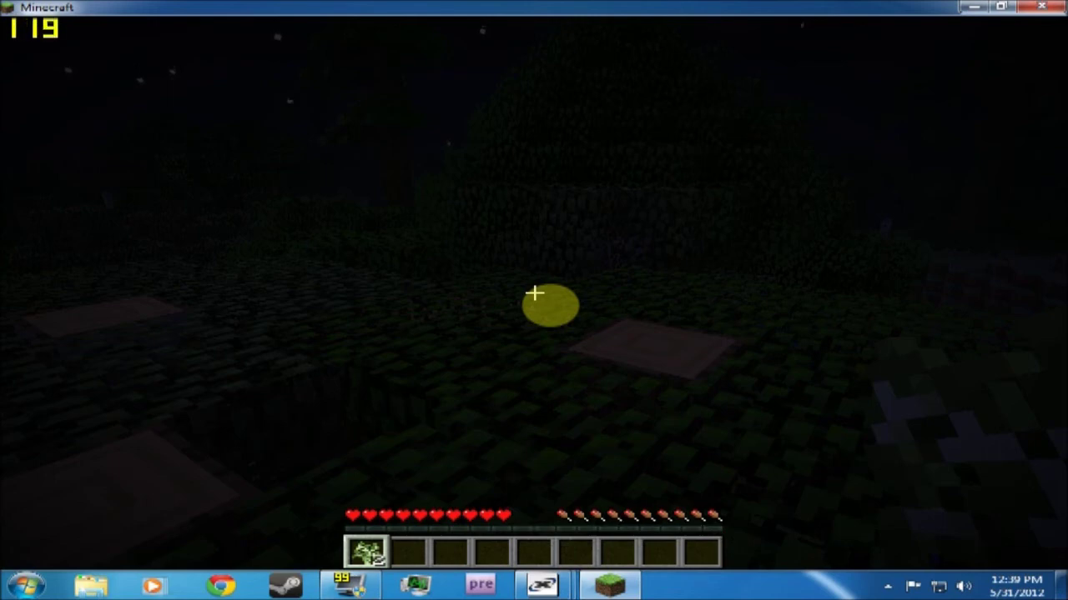
key("KP_7")
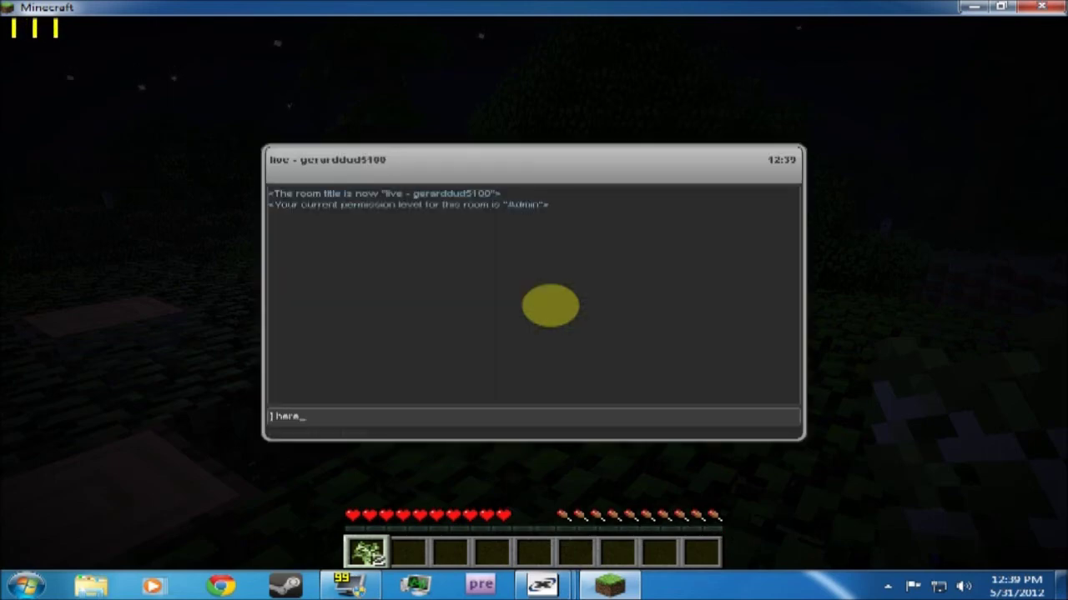
type("hera")
key("Escape")
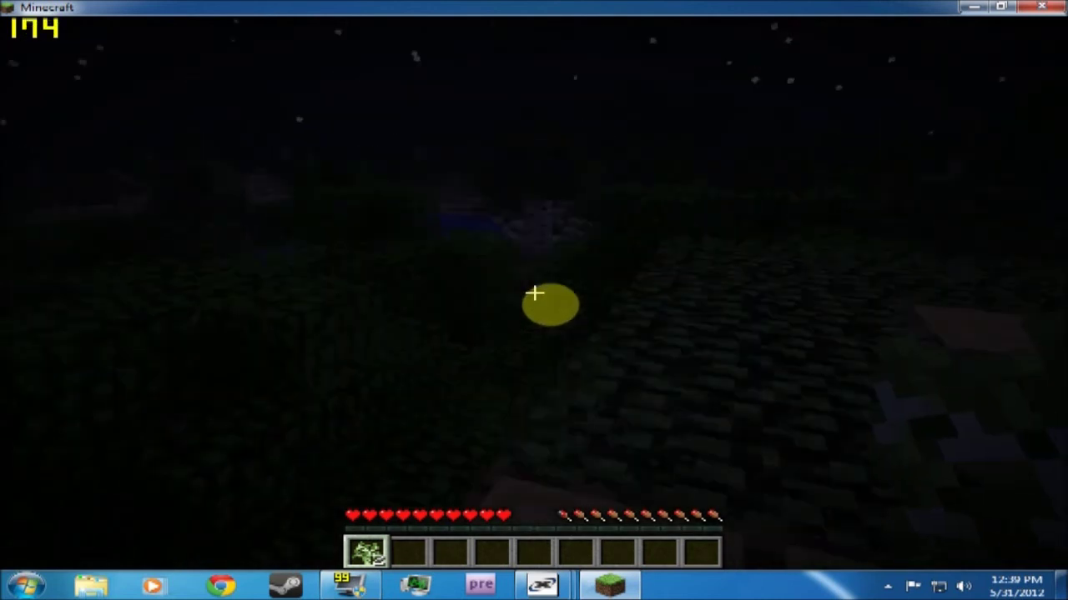
key("Escape")
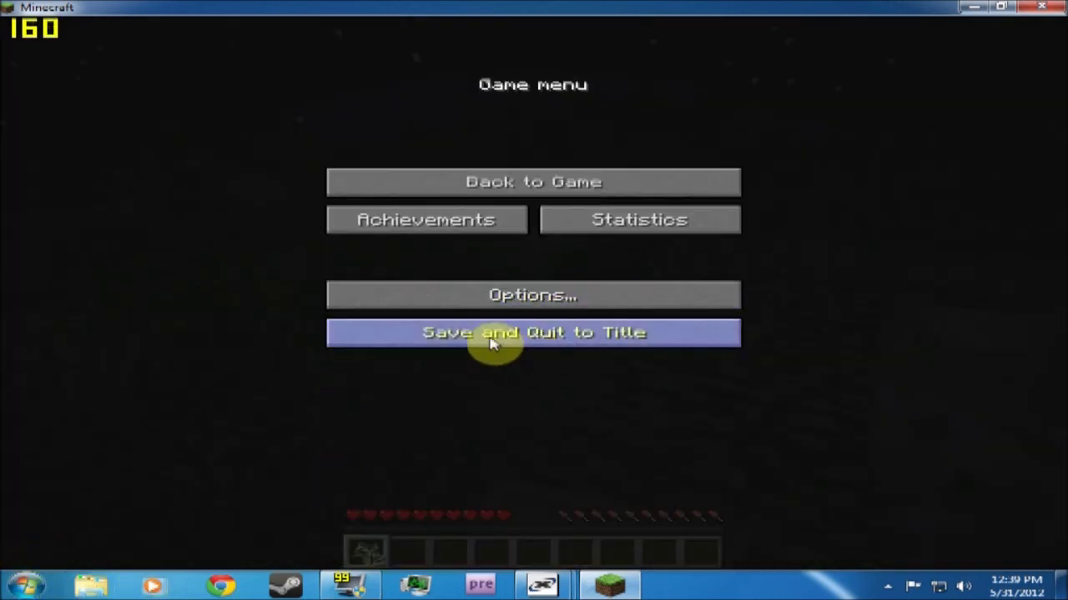
Resume briefly, then pause and choose Save and Quit to Title
left_click(507, 186)
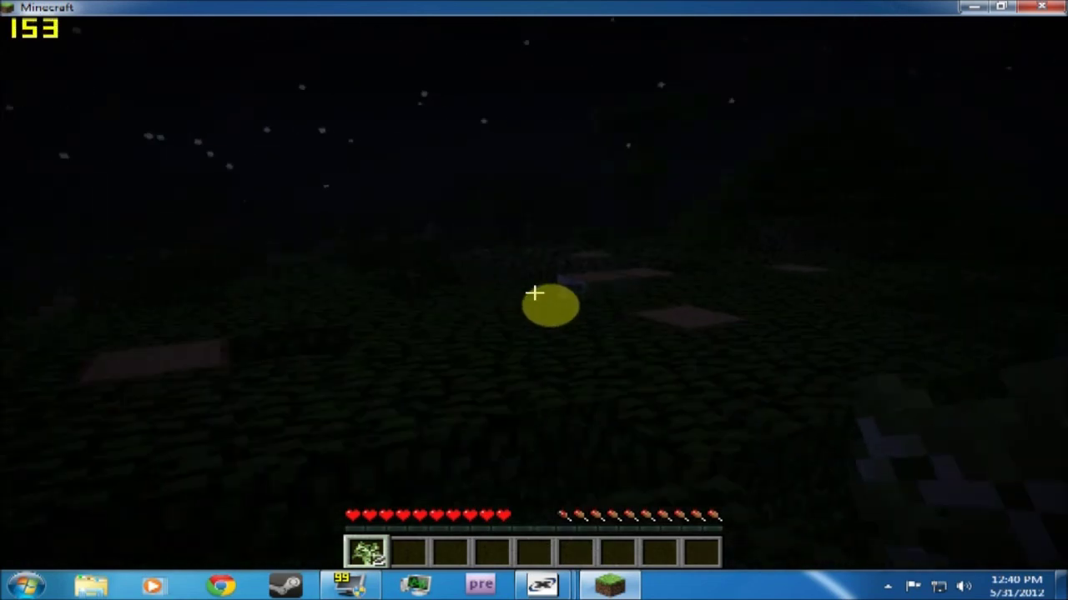
key("Escape")
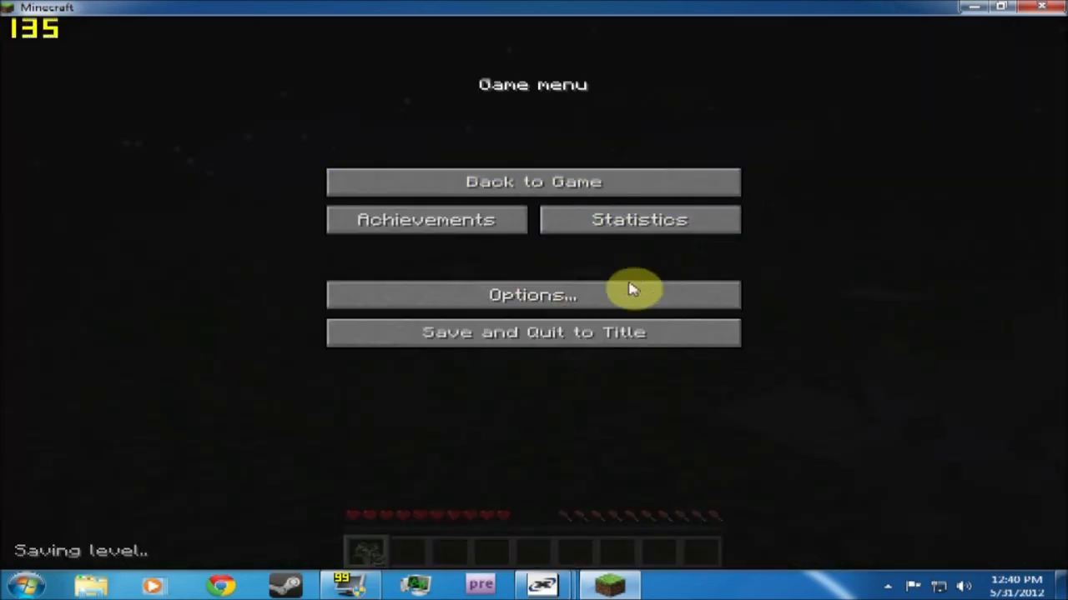
left_click(613, 334)
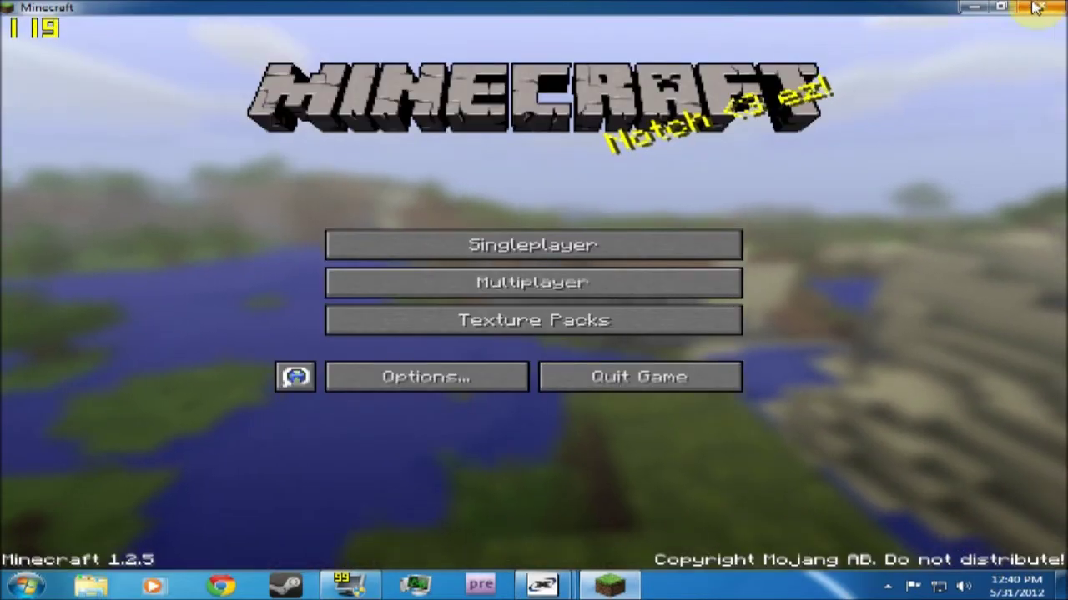
Quit Minecraft and open the captured screenshot in Photo Viewer
left_click(1042, 7)
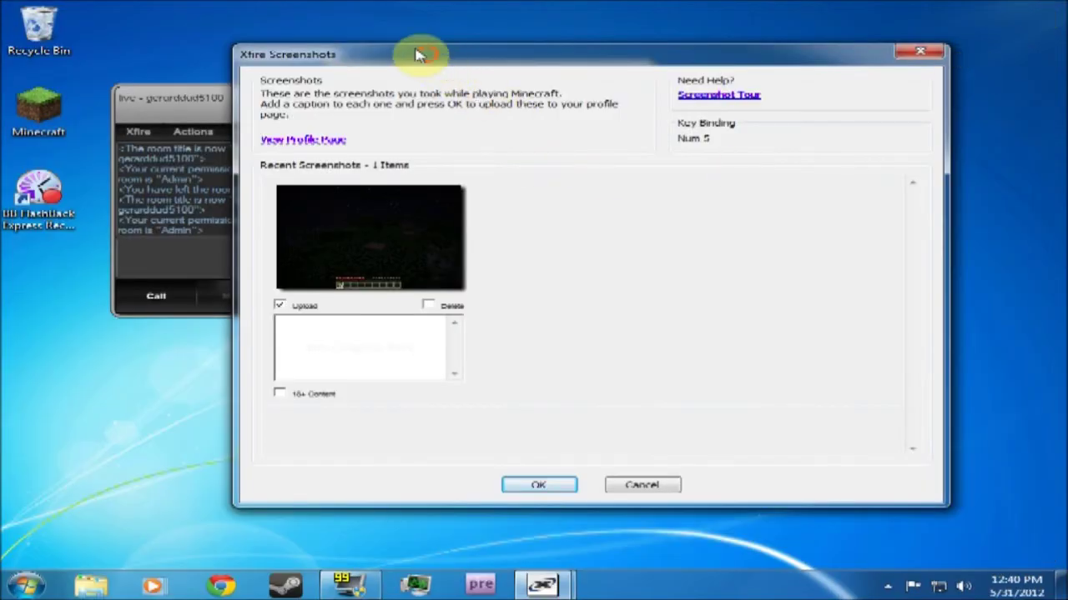
left_click_drag(420, 55, 404, 85)
left_click(299, 265)
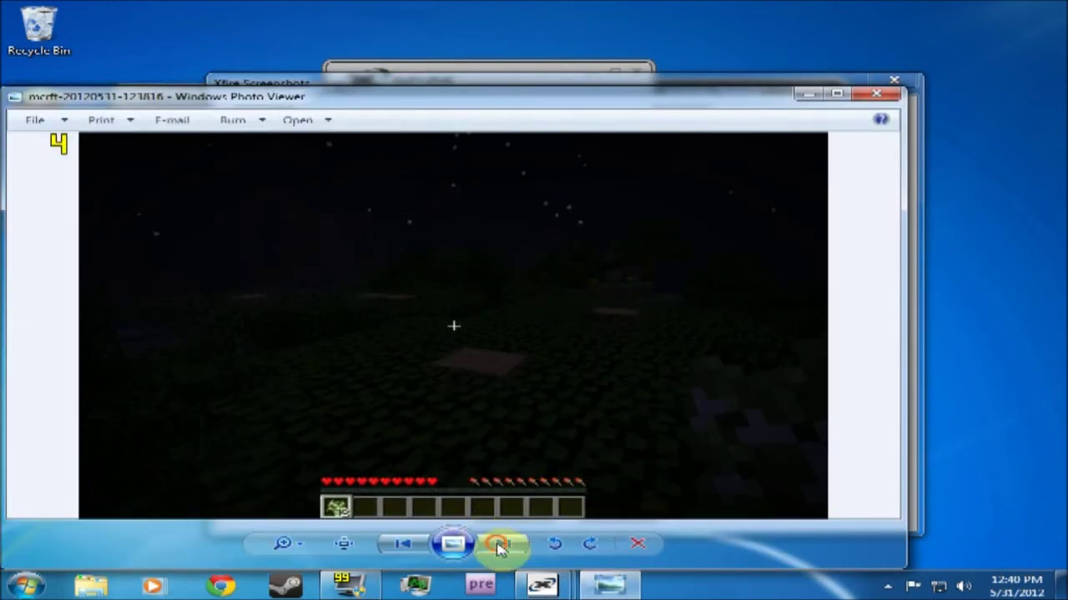
Page through the screenshots back to the dark night shot, close the viewer, and confirm
left_click(497, 546)
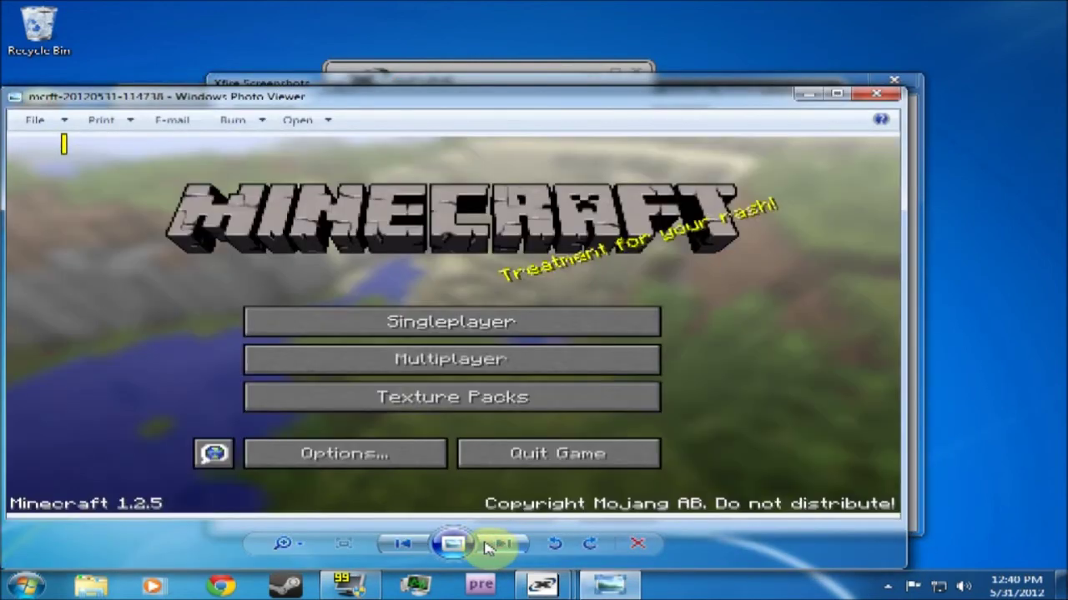
left_click(408, 544)
left_click(408, 544)
left_click(409, 545)
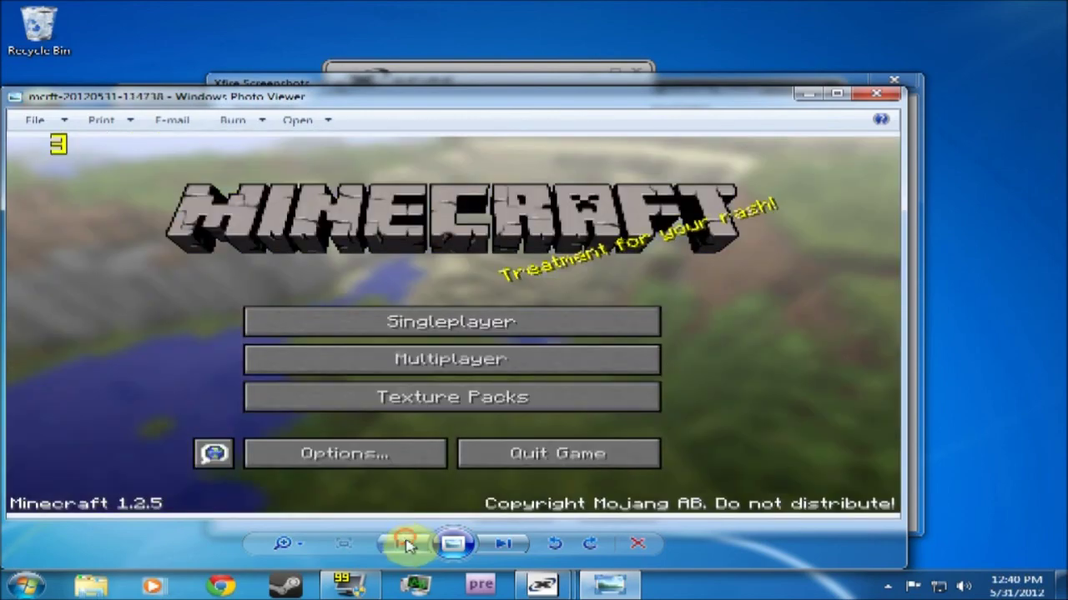
left_click(403, 546)
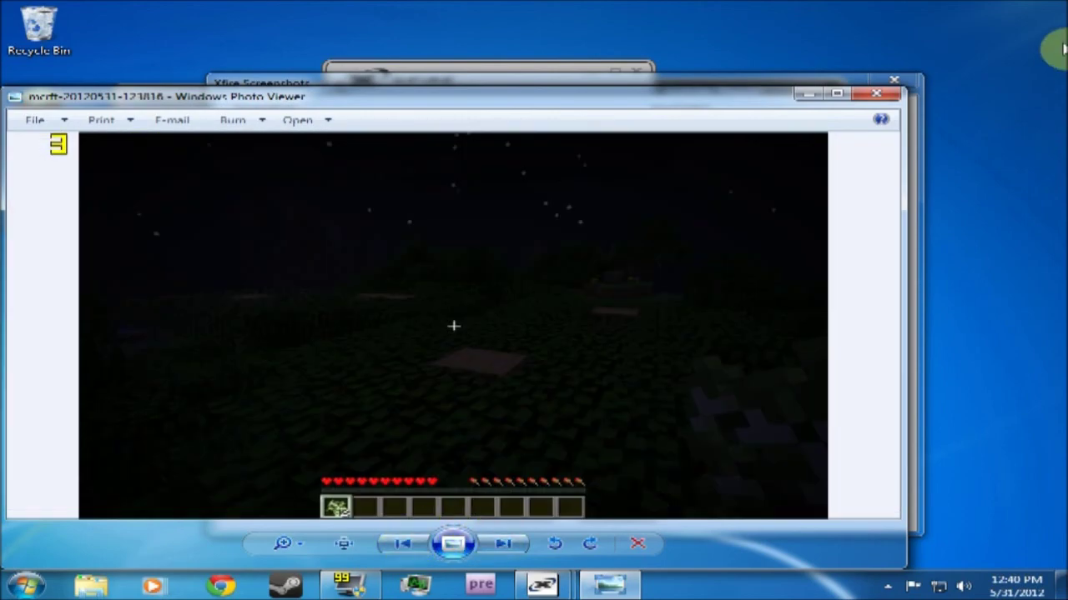
left_click(872, 97)
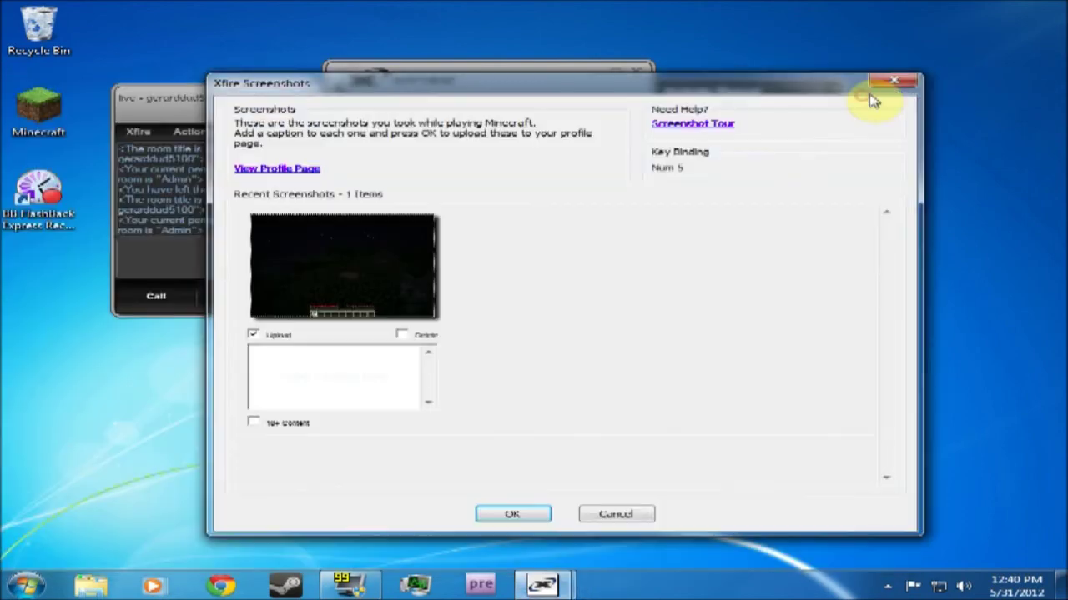
left_click(513, 515)
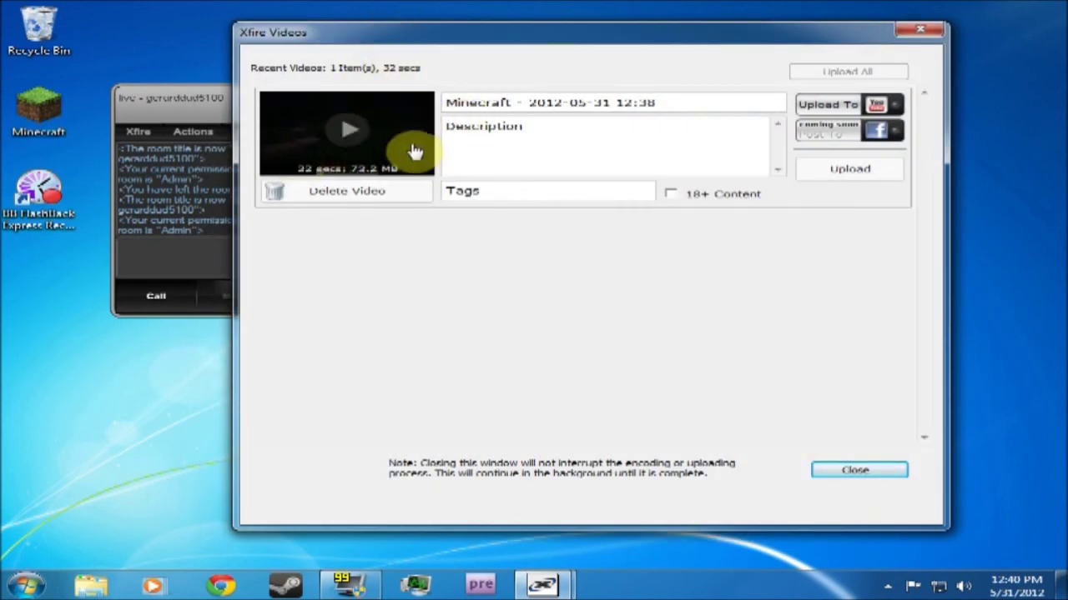
Play the 22-second Minecraft clip full screen in Media Player, then close it
left_click(349, 136)
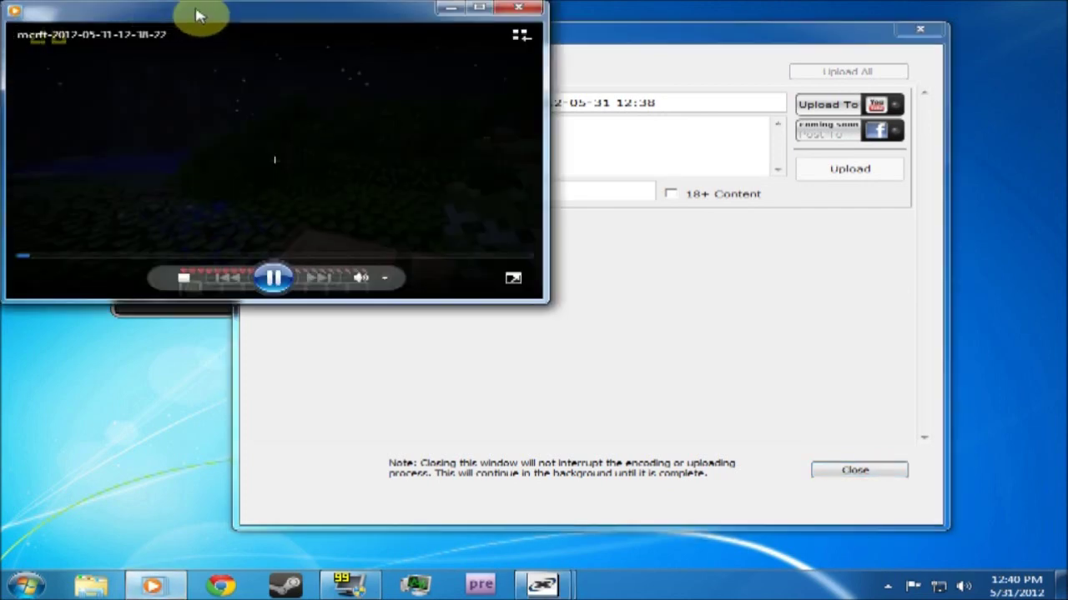
double_click(464, 27)
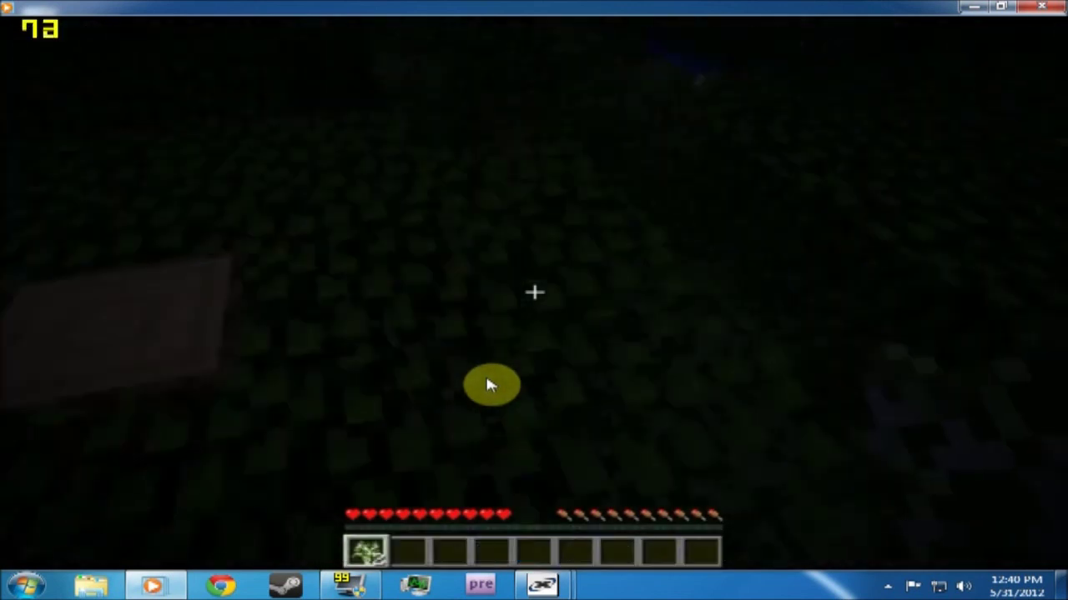
mouse_move(500, 389)
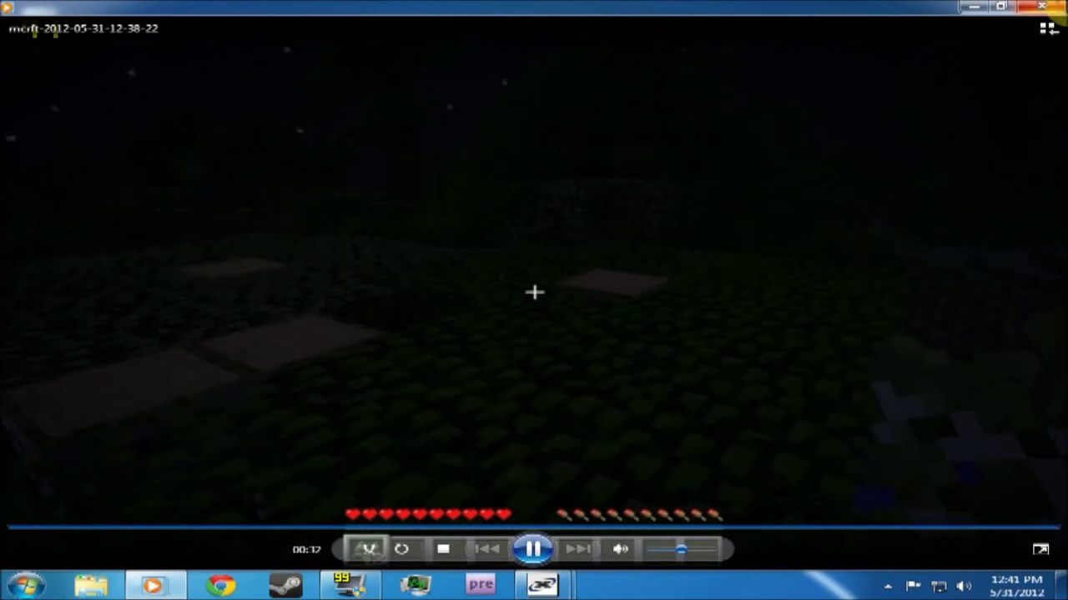
left_click(1042, 7)
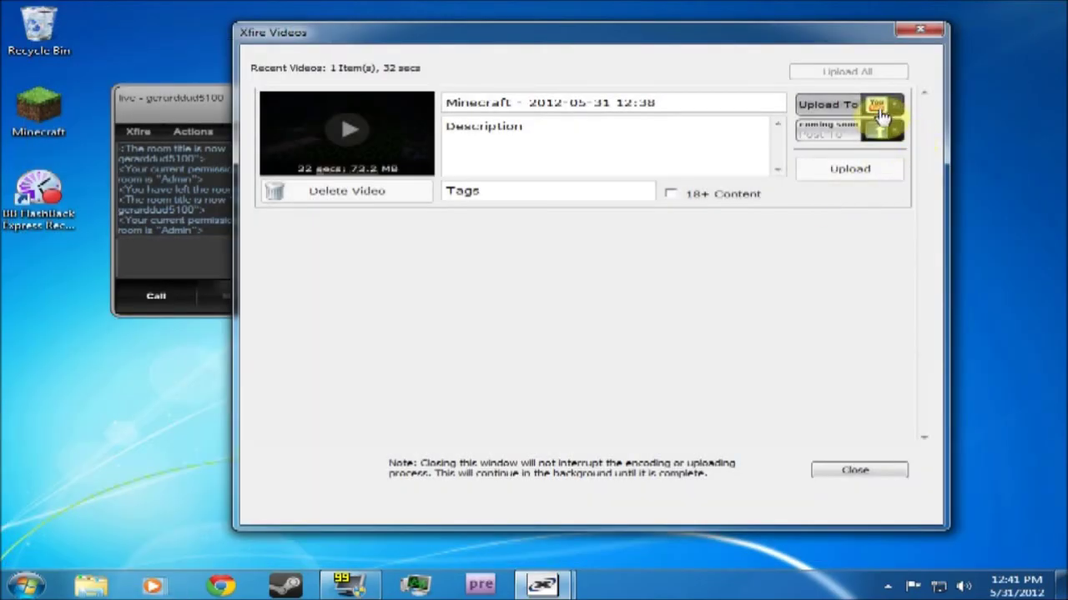
Close the recent videos window, browse the Source Videos to the first clip, then focus the chat window
left_click(546, 134)
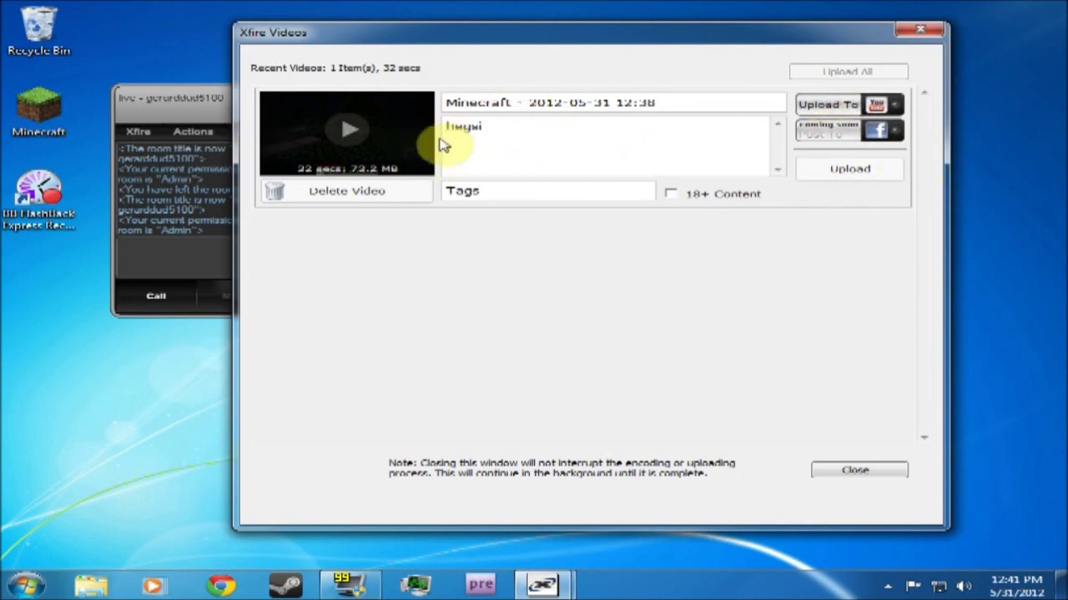
left_click(855, 469)
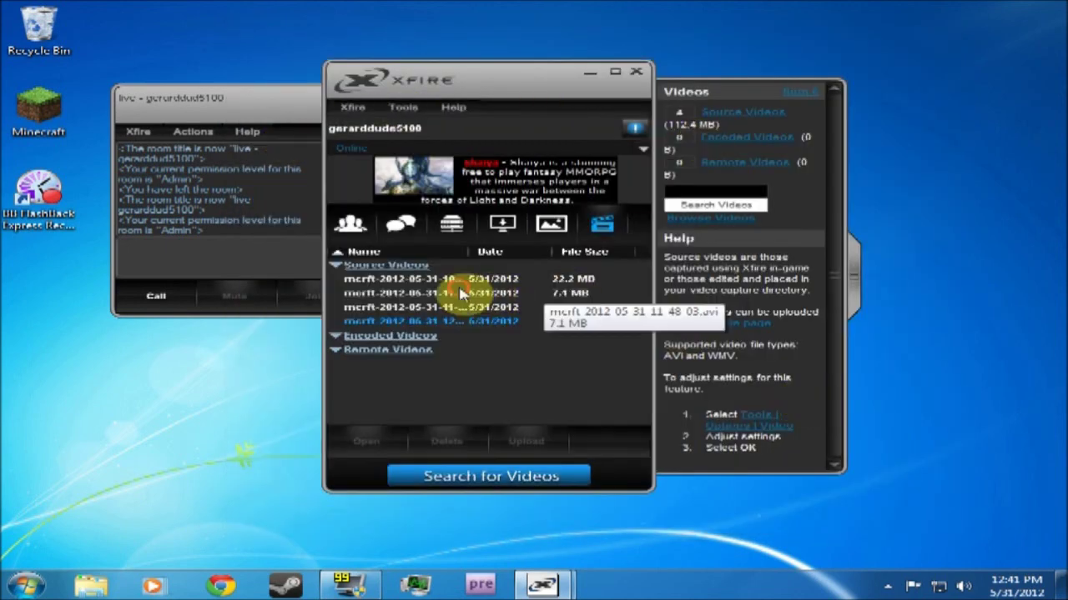
left_click(464, 293)
left_click(463, 308)
left_click(440, 293)
left_click(442, 278)
left_click(440, 265)
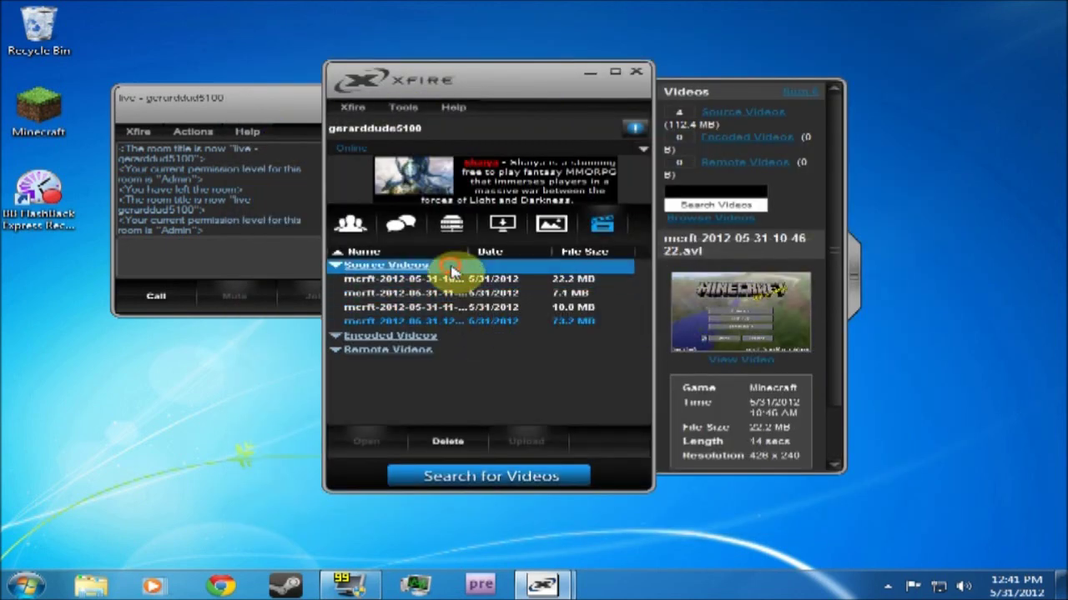
left_click(447, 284)
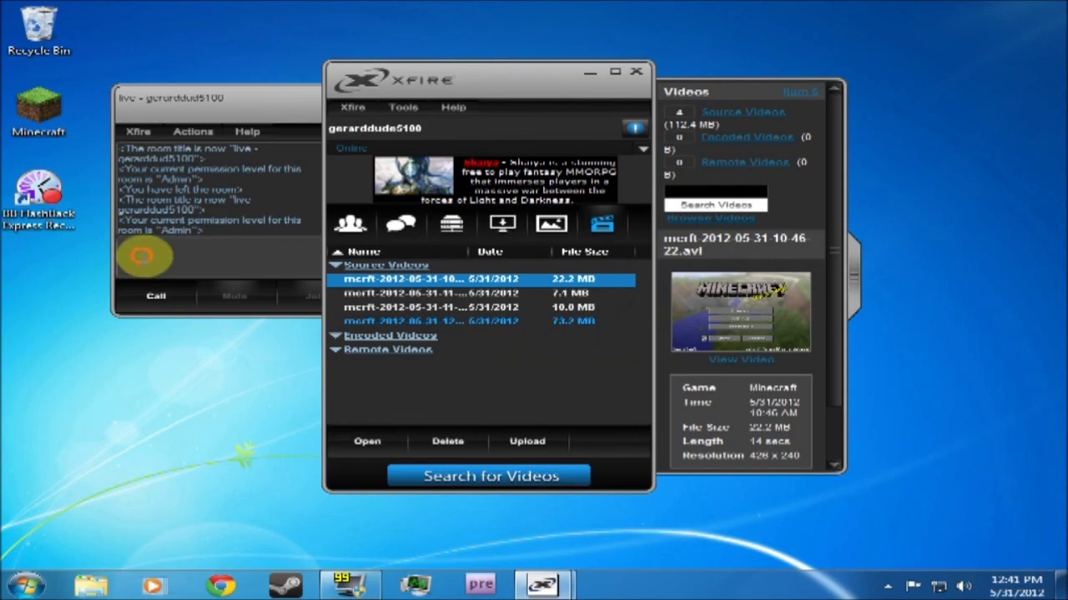
left_click(150, 252)
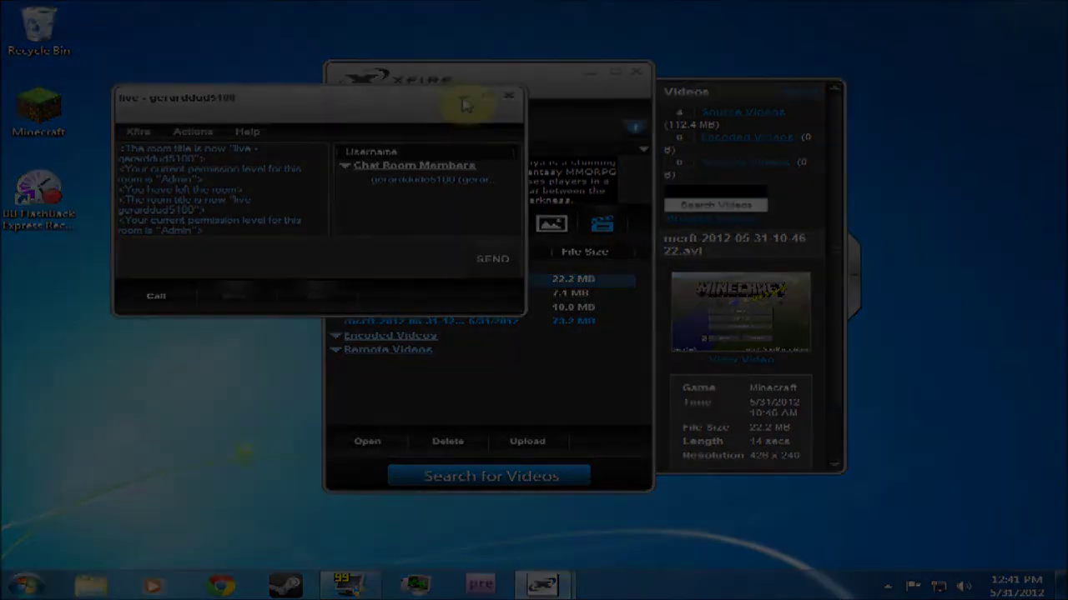